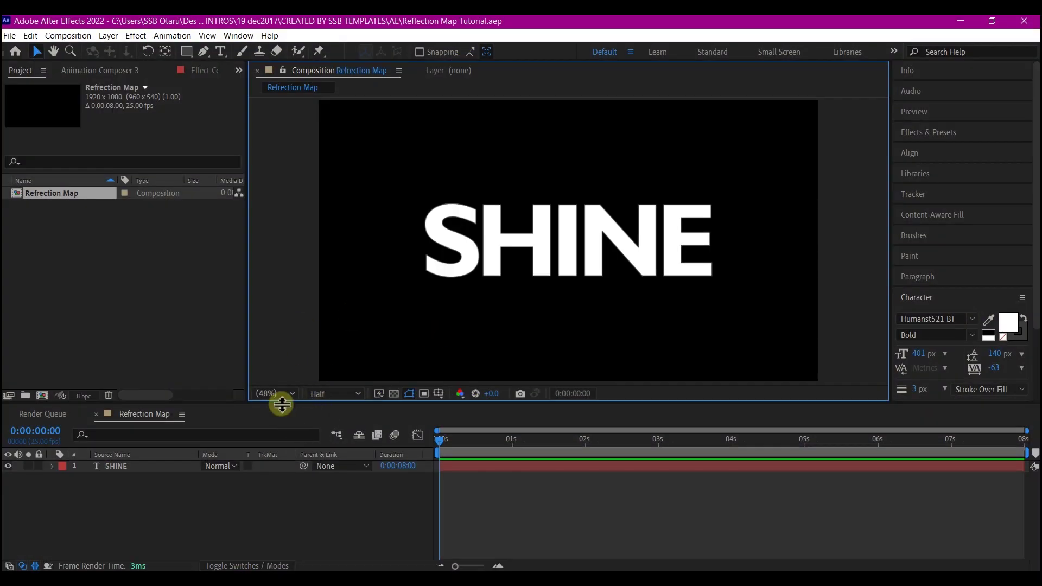
Step: Create a new 500×500 px composition named HDRI
{"action": "left_click", "coordinate": [266, 394]}
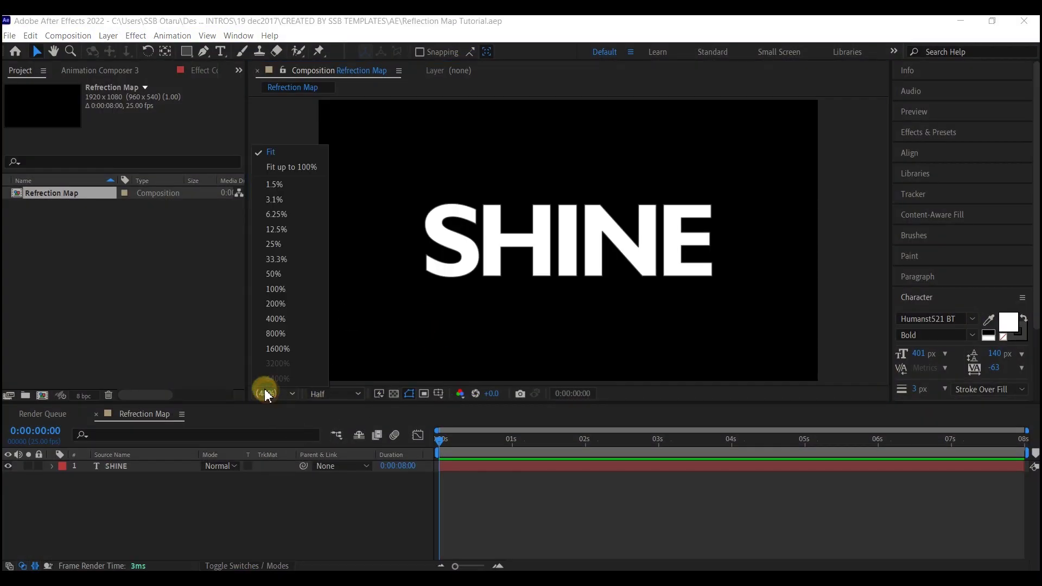
{"action": "left_click", "coordinate": [267, 154]}
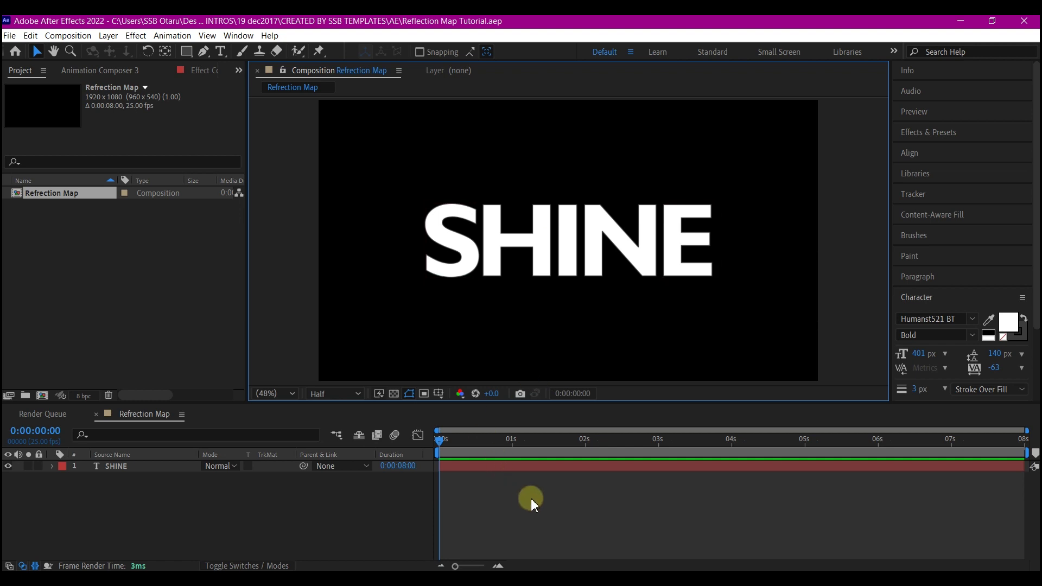
{"action": "key", "text": "ctrl+n"}
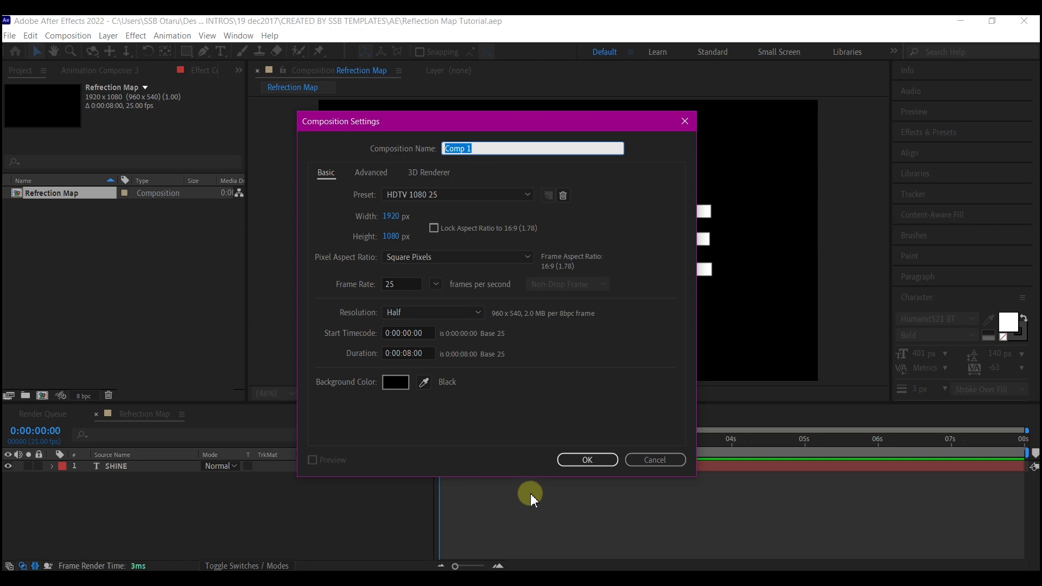
{"action": "left_click", "coordinate": [391, 216]}
{"action": "type", "text": "500"}
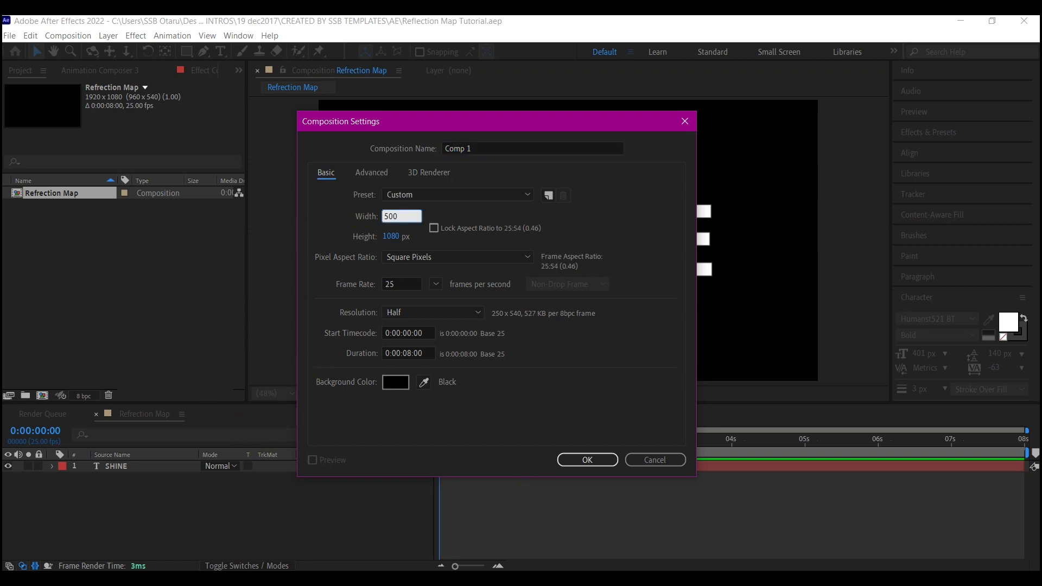
{"action": "key", "text": "Tab"}
{"action": "type", "text": "5"}
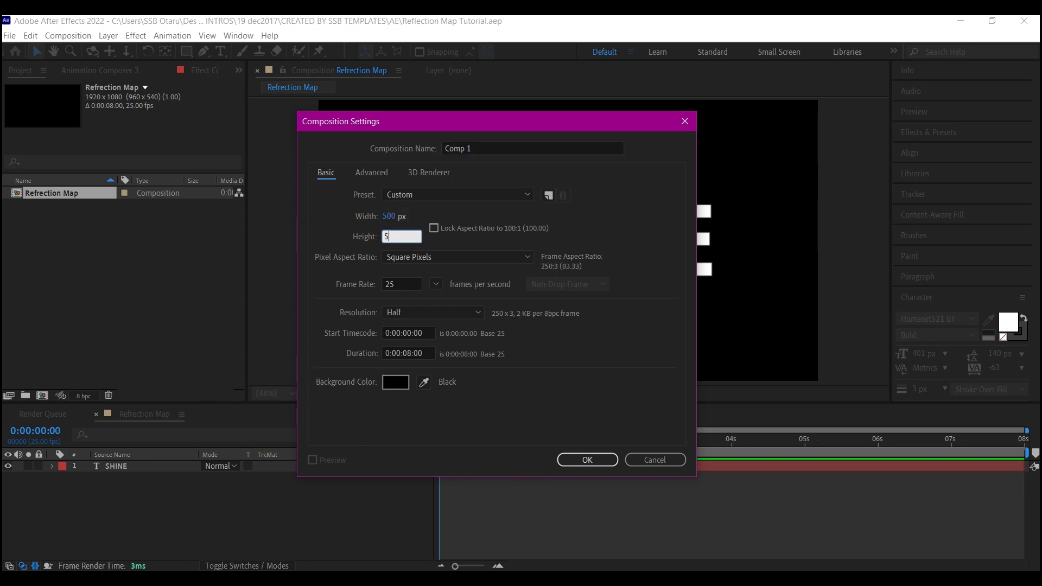
{"action": "type", "text": "00"}
{"action": "key", "text": "shift+Tab"}
{"action": "key", "text": "shift+Tab"}
{"action": "type", "text": "HDRI"}
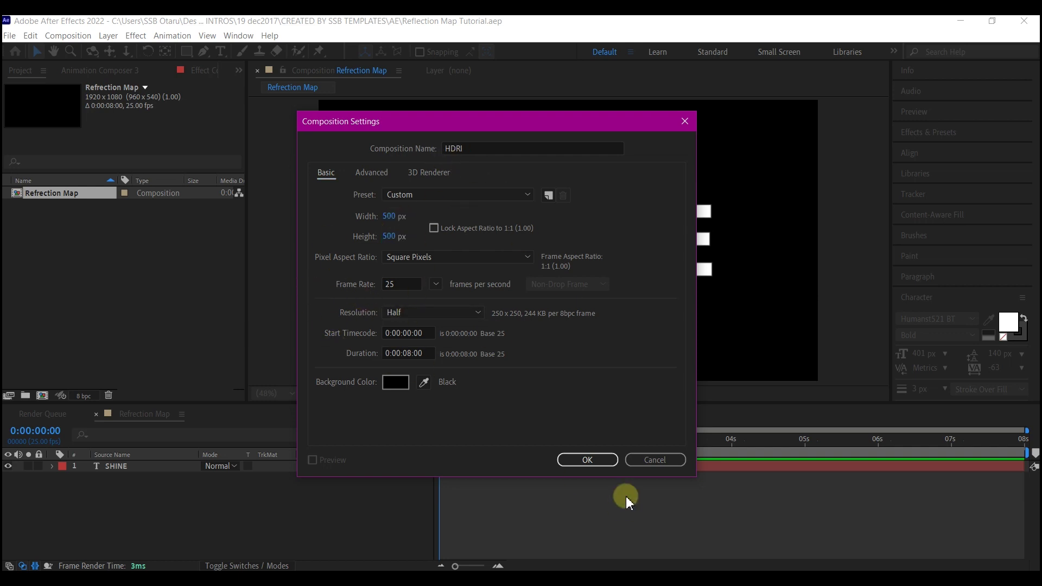
{"action": "left_click", "coordinate": [588, 459]}
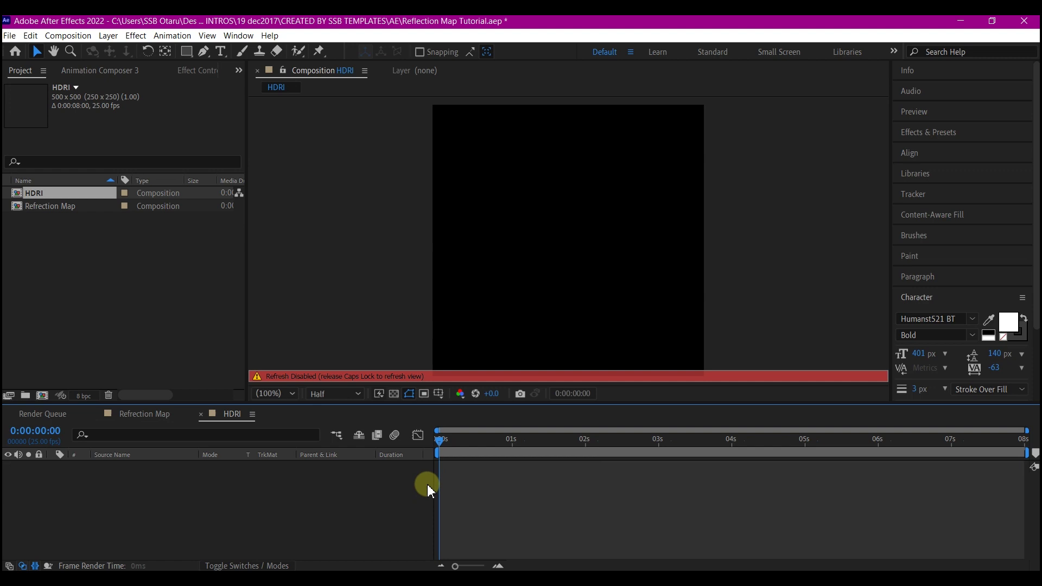
Step: Add a comp-sized Dark Gray solid layer, then search effects for 'ramp'
{"action": "right_click", "coordinate": [428, 485]}
{"action": "mouse_move", "coordinate": [475, 347]}
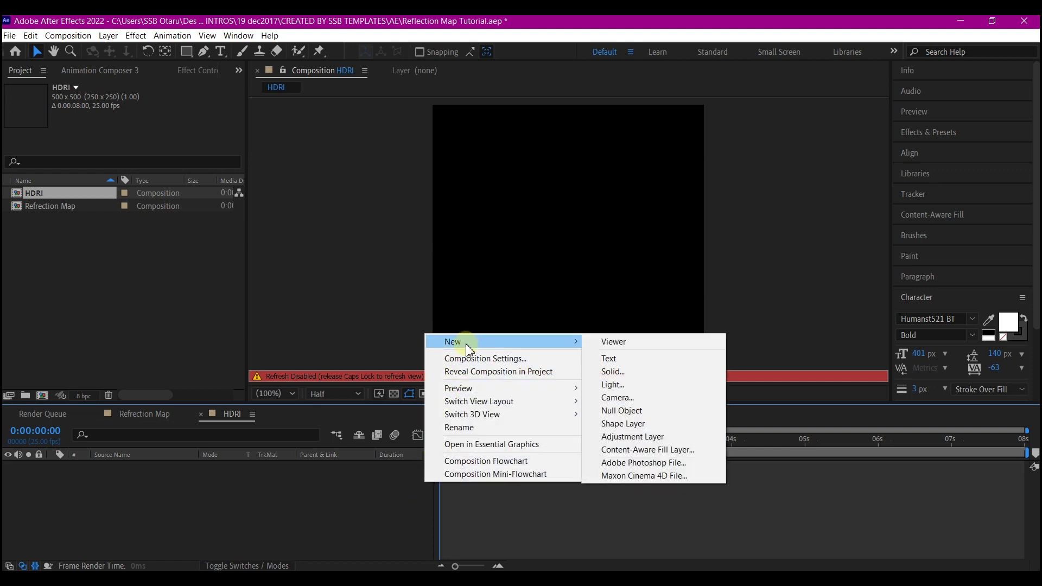
{"action": "left_click", "coordinate": [626, 372]}
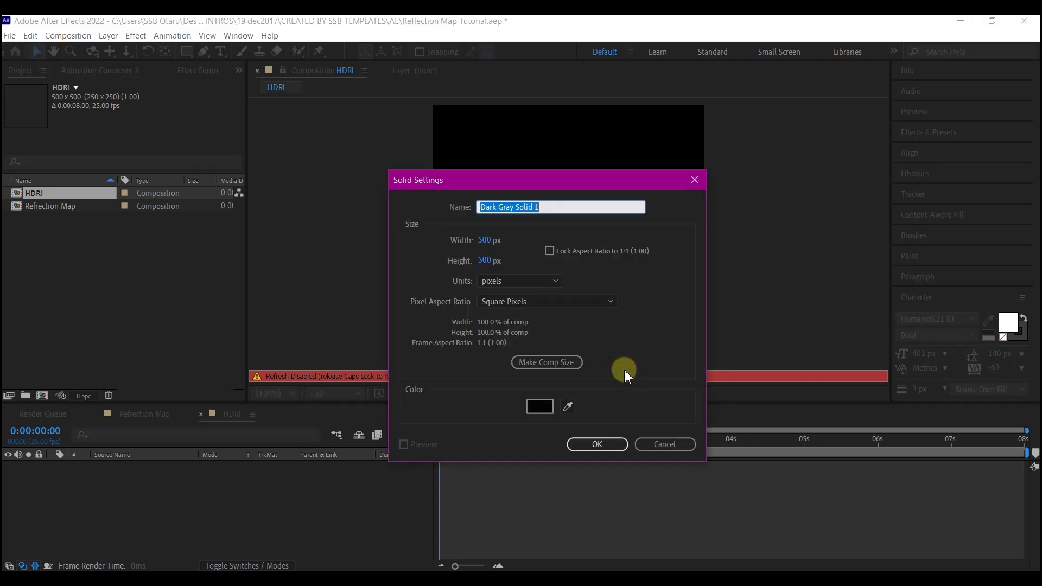
{"action": "left_click", "coordinate": [555, 362]}
{"action": "left_click", "coordinate": [595, 444]}
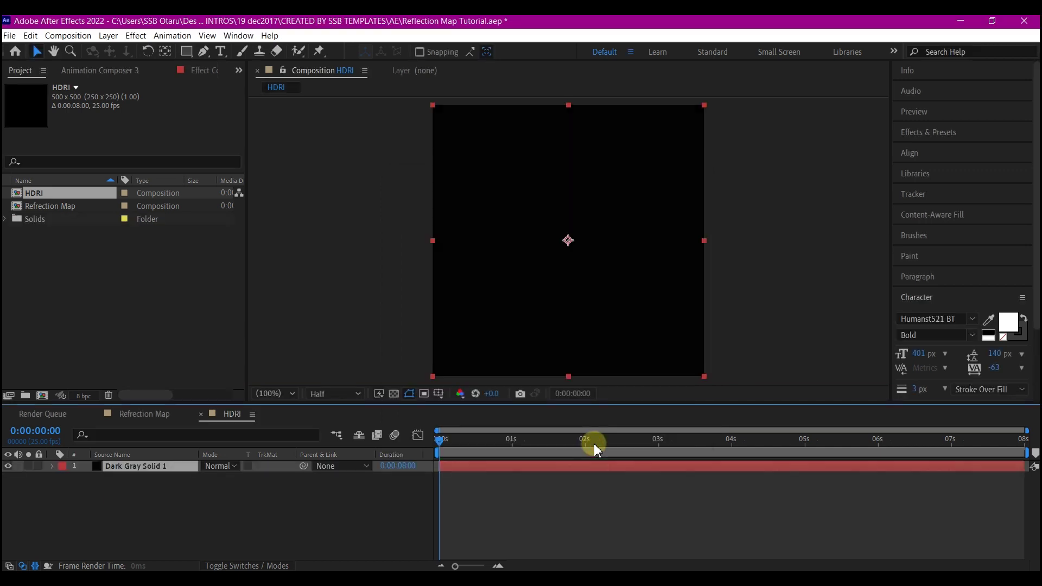
{"action": "key", "text": "ctrl+space"}
{"action": "type", "text": "ram"}
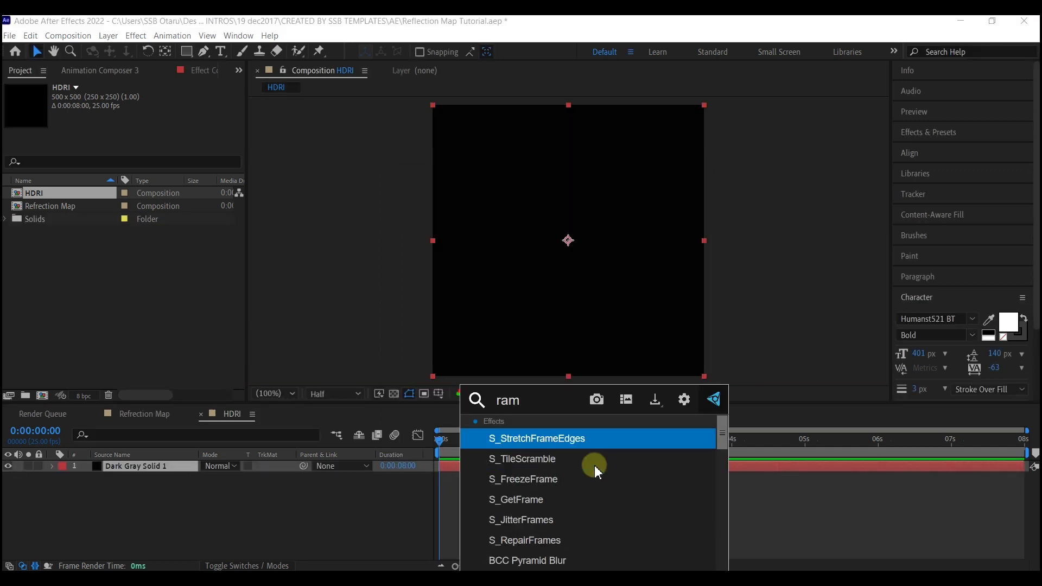
{"action": "type", "text": "p"}
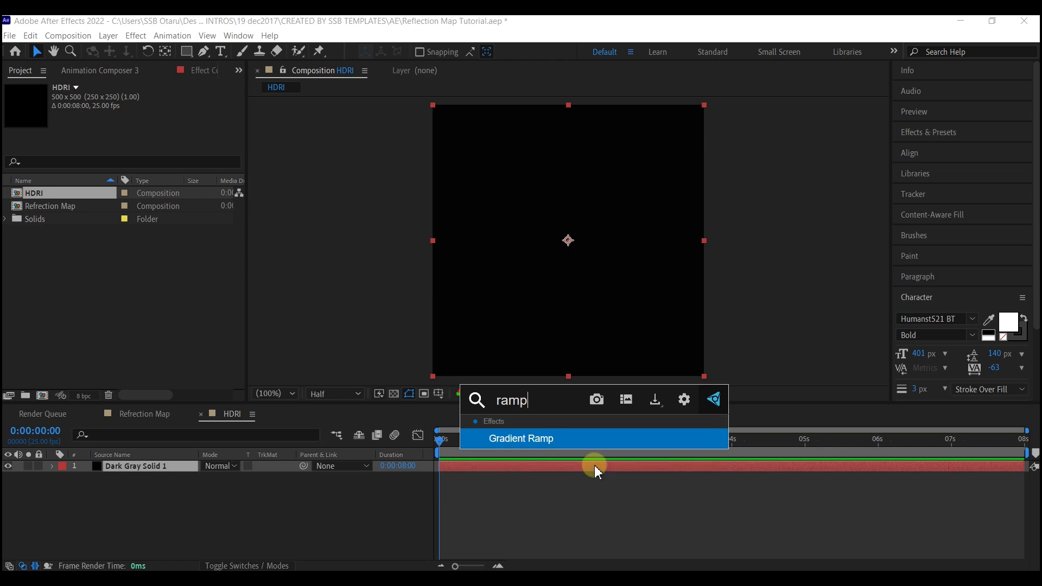
Step: Apply Gradient Ramp to the solid with a dark grey (#393838) end colour
{"action": "left_click", "coordinate": [551, 440]}
{"action": "left_click", "coordinate": [141, 147]}
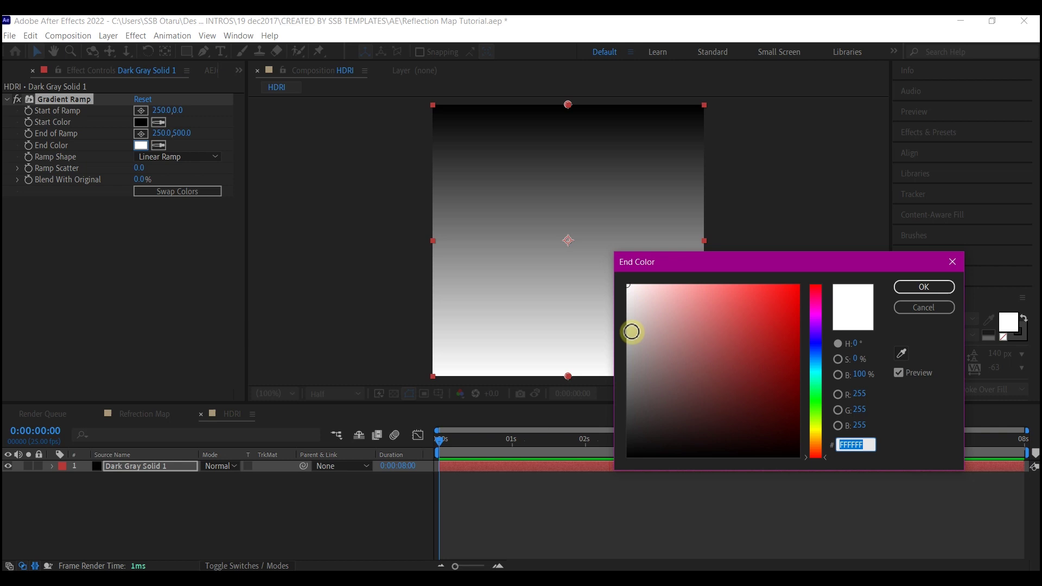
{"action": "left_click", "coordinate": [631, 416]}
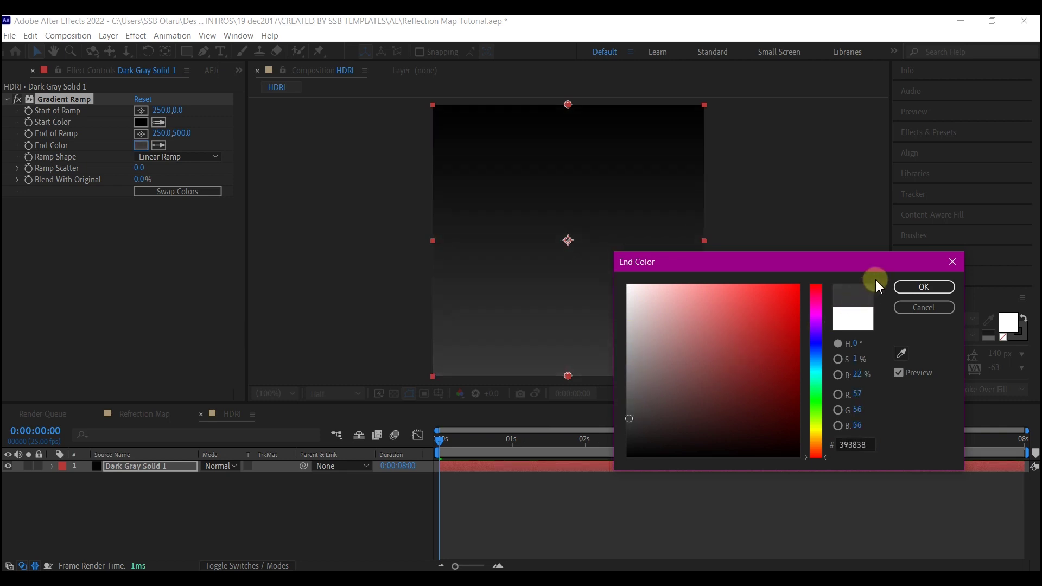
{"action": "left_click", "coordinate": [921, 288]}
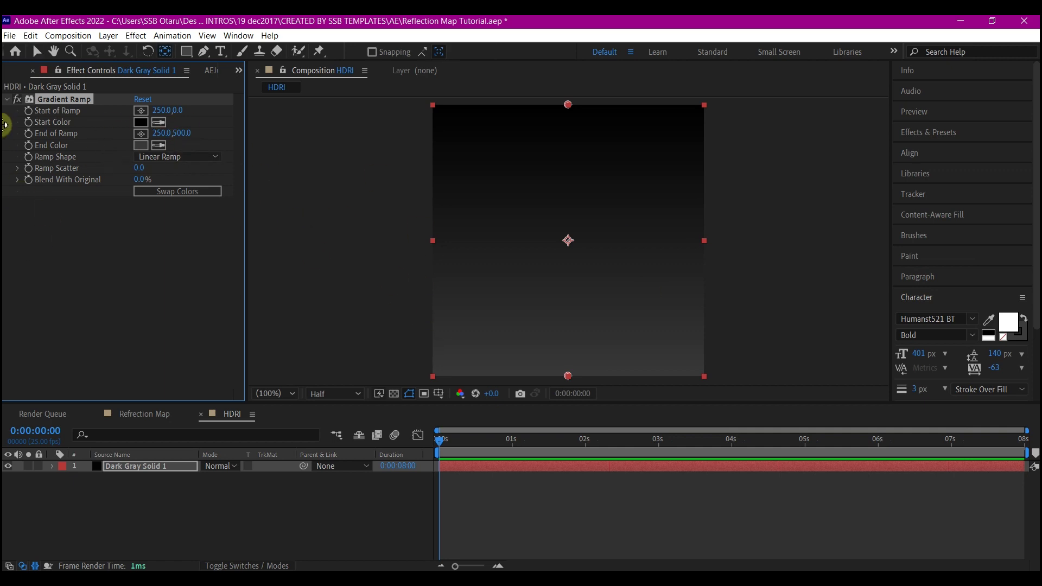
Step: Move the gradient solid's anchor to its top edge and shrink it to the comp's top half
{"action": "left_click", "coordinate": [167, 51]}
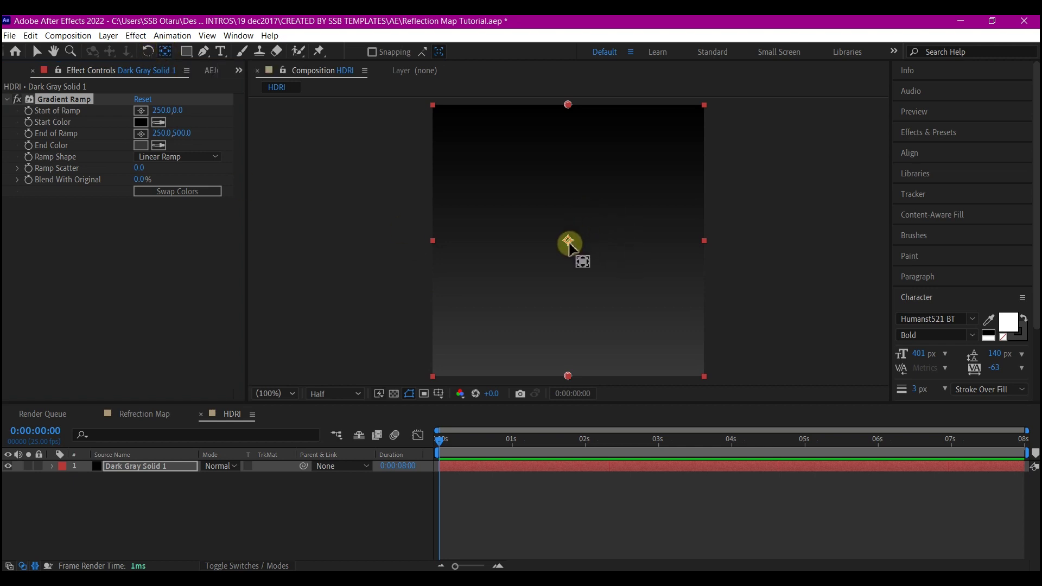
{"action": "left_click_drag", "start_coordinate": [568, 240], "coordinate": [568, 105]}
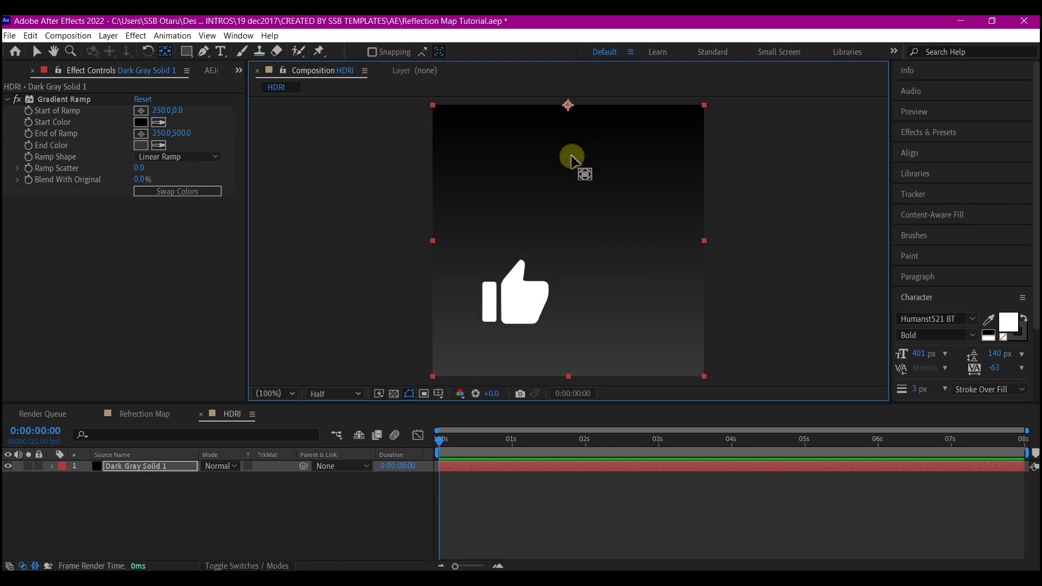
{"action": "key", "text": "v"}
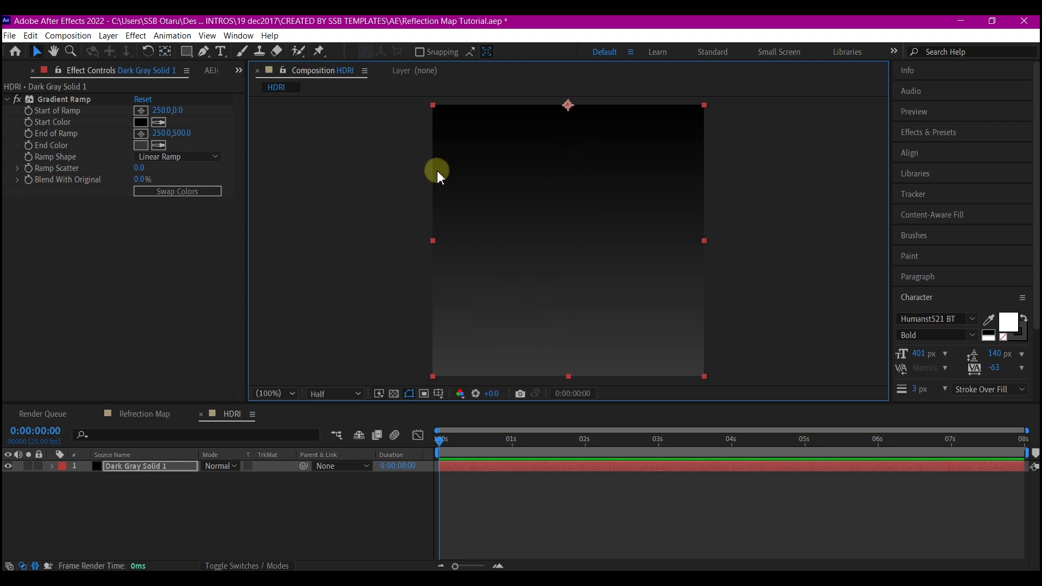
{"action": "key", "text": "ctrl+r"}
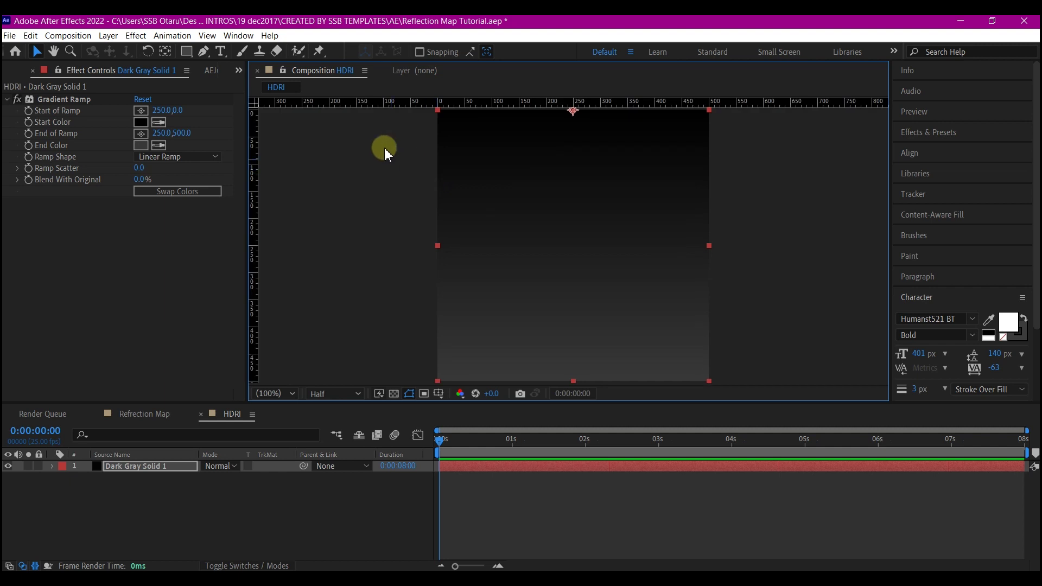
{"action": "left_click_drag", "start_coordinate": [478, 105], "coordinate": [475, 245]}
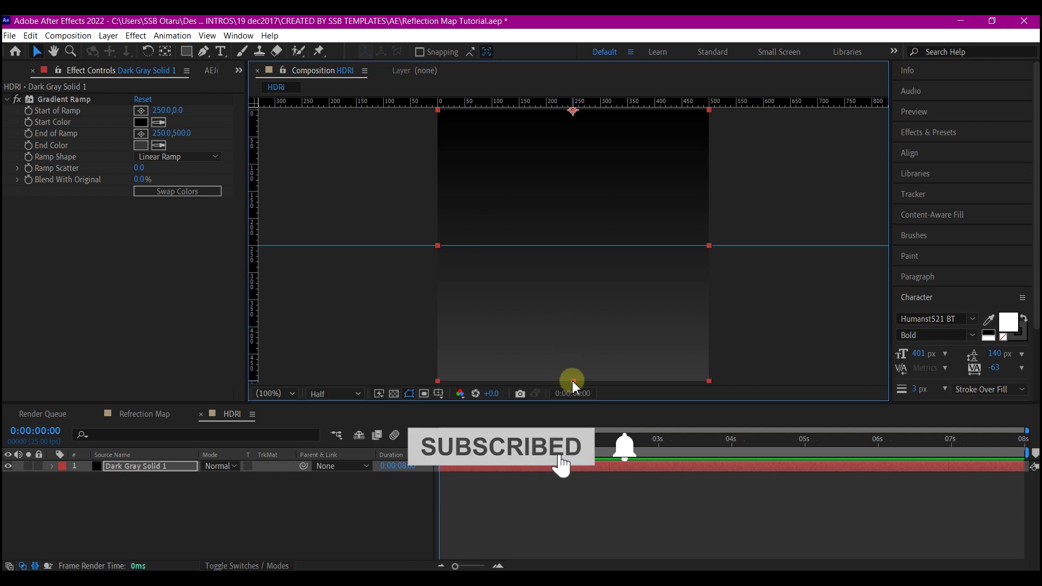
{"action": "left_click_drag", "start_coordinate": [574, 383], "coordinate": [585, 245]}
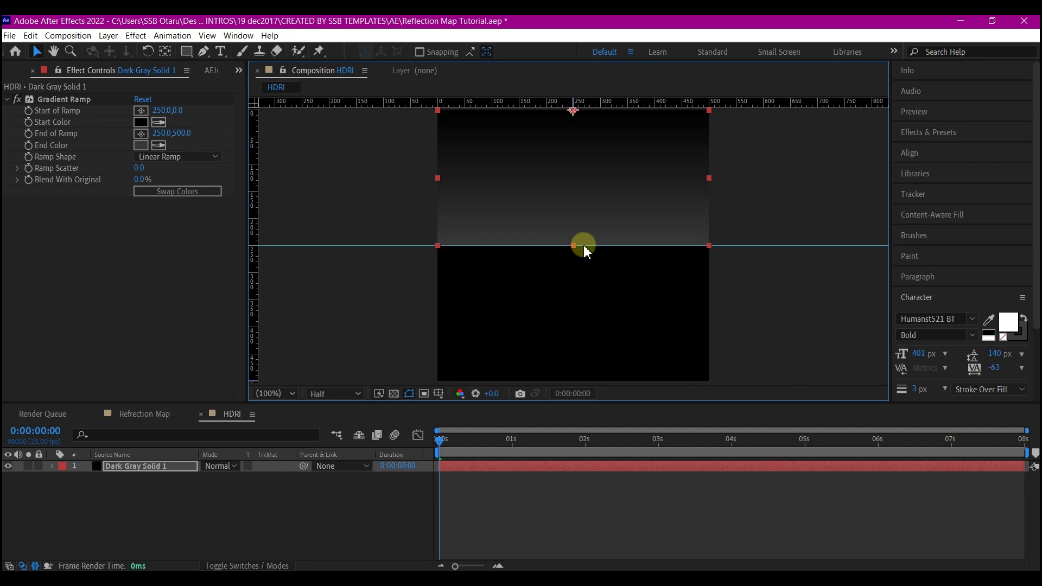
Step: Duplicate the gradient solid into the bottom half as a mirrored copy
{"action": "left_click", "coordinate": [146, 468]}
{"action": "key", "text": "ctrl+d"}
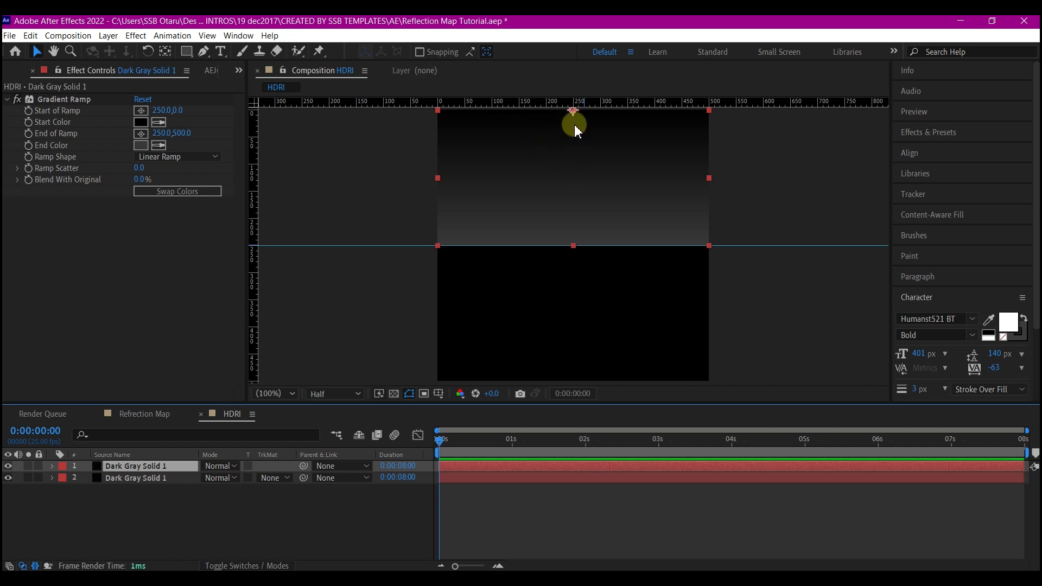
{"action": "left_click_drag", "start_coordinate": [574, 125], "coordinate": [604, 175]}
{"action": "key", "text": "comma"}
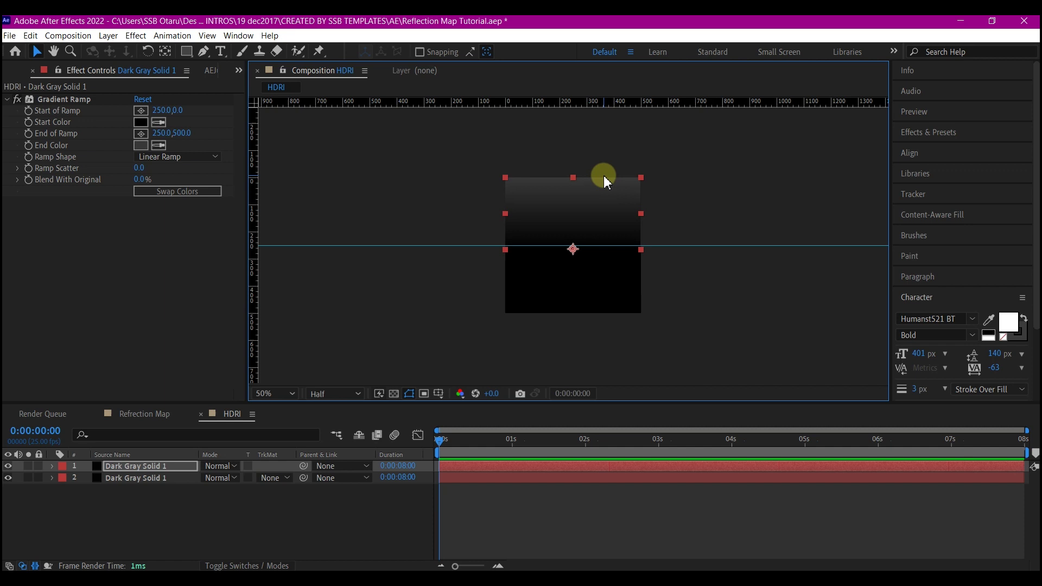
{"action": "key", "text": "shift+Up"}
{"action": "left_click", "coordinate": [109, 478]}
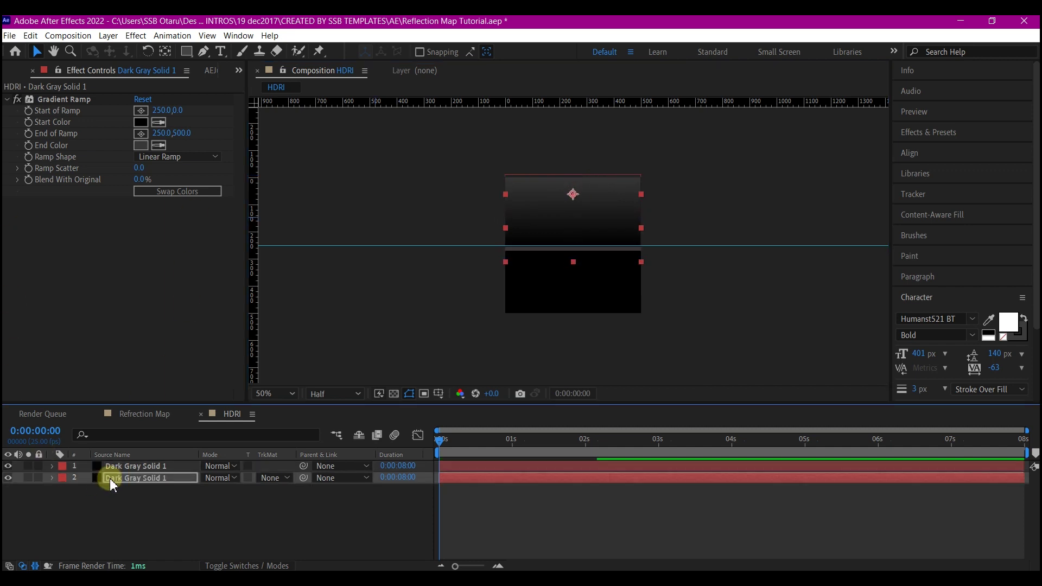
{"action": "left_click", "coordinate": [266, 394]}
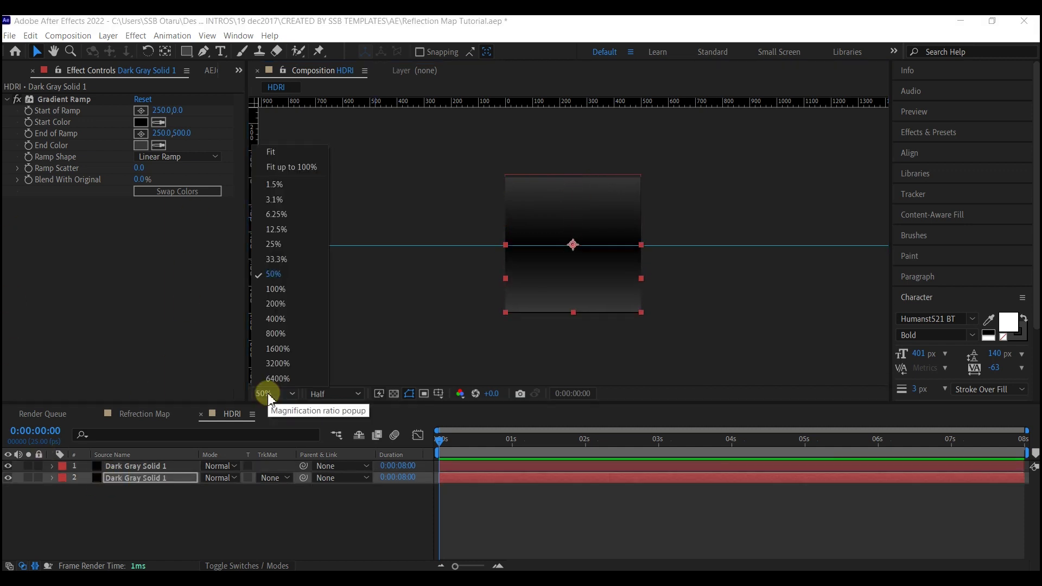
{"action": "left_click", "coordinate": [273, 152]}
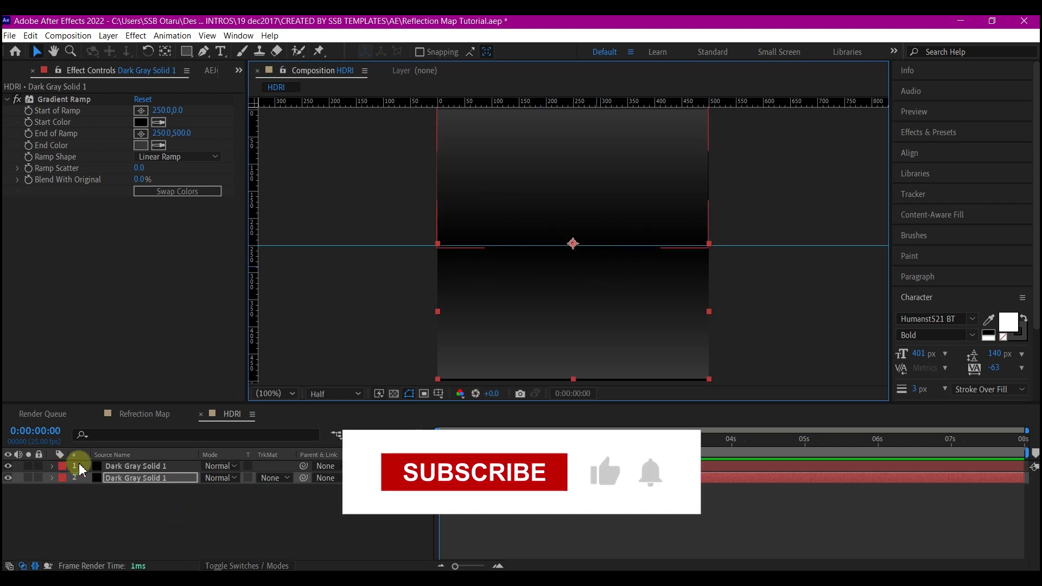
{"action": "left_click", "coordinate": [113, 479]}
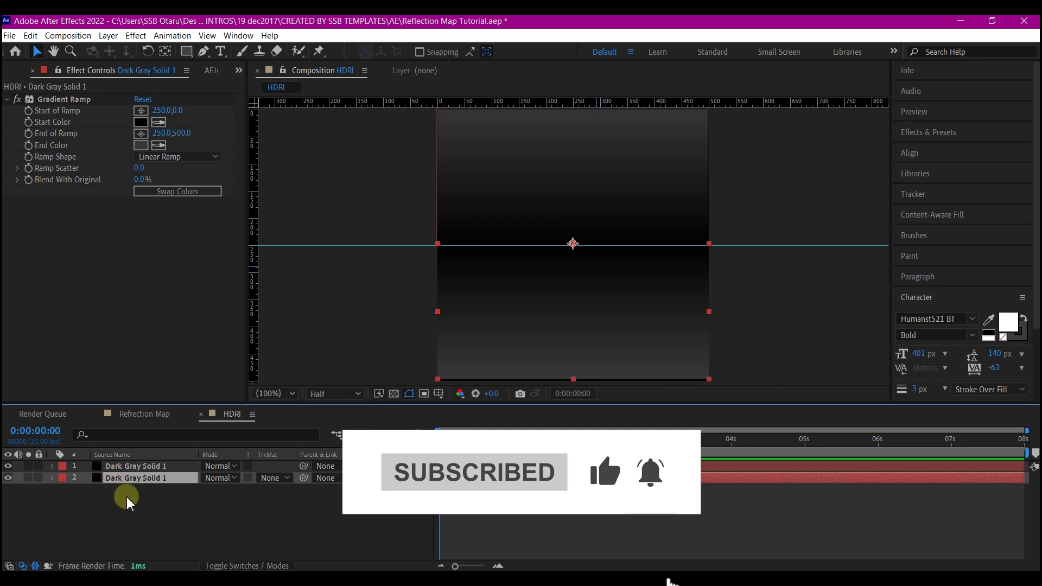
{"action": "key", "text": "Return"}
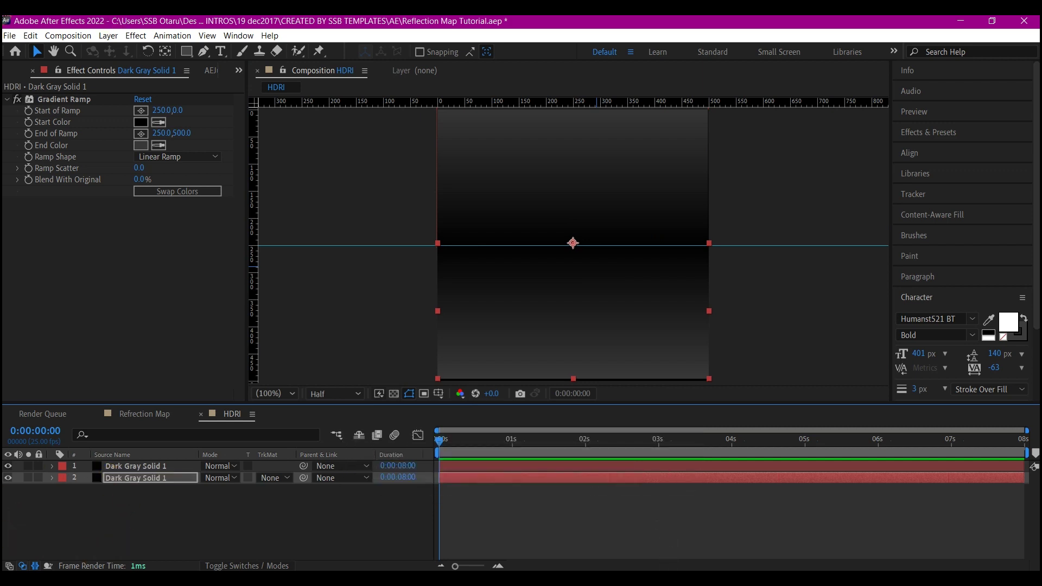
Step: Draw a tall white rectangle and a small rounded pill to its right
{"action": "left_click", "coordinate": [201, 80]}
{"action": "left_click", "coordinate": [188, 51]}
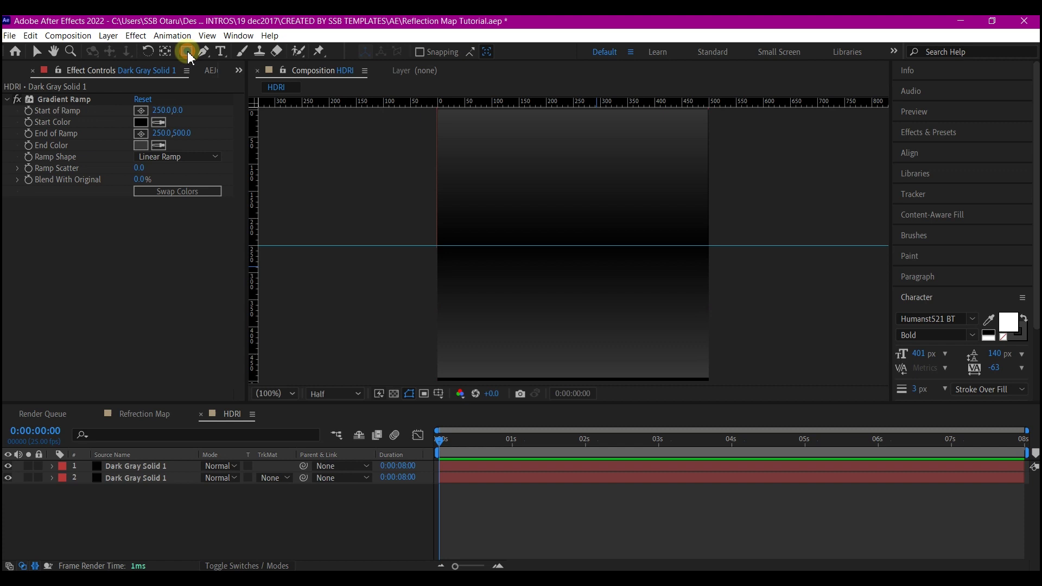
{"action": "mouse_move", "coordinate": [187, 51]}
{"action": "left_mouse_down"}
{"action": "mouse_move", "coordinate": [234, 87]}
{"action": "mouse_move", "coordinate": [205, 66]}
{"action": "mouse_move", "coordinate": [205, 86]}
{"action": "mouse_move", "coordinate": [193, 84]}
{"action": "mouse_move", "coordinate": [239, 52]}
{"action": "left_mouse_up"}
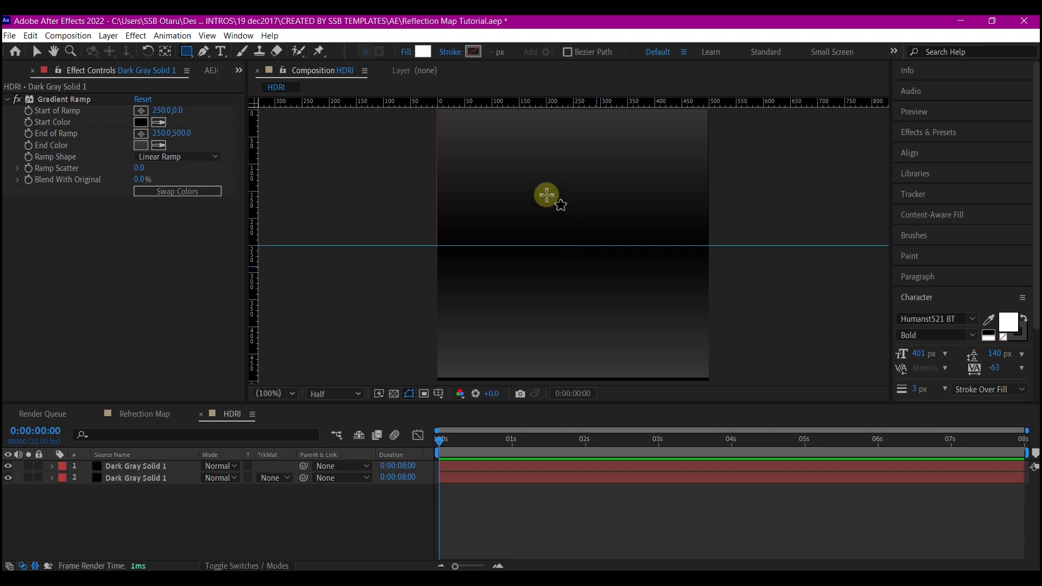
{"action": "mouse_move", "coordinate": [545, 176]}
{"action": "left_mouse_down"}
{"action": "mouse_move", "coordinate": [601, 274]}
{"action": "mouse_move", "coordinate": [597, 317]}
{"action": "mouse_move", "coordinate": [616, 357]}
{"action": "left_mouse_up"}
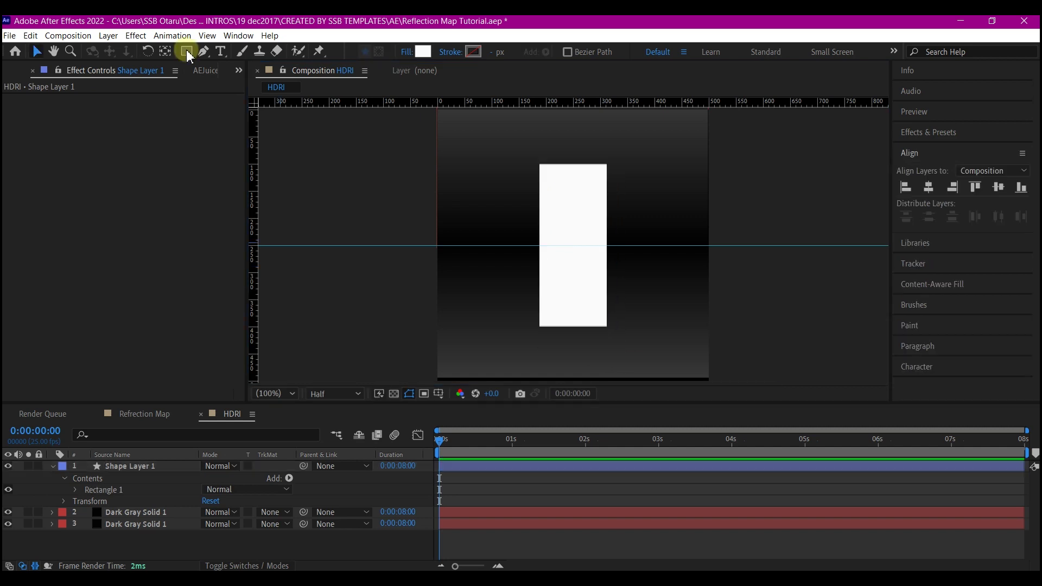
{"action": "left_click_drag", "start_coordinate": [186, 51], "coordinate": [209, 108]}
{"action": "left_click_drag", "start_coordinate": [613, 170], "coordinate": [640, 224]}
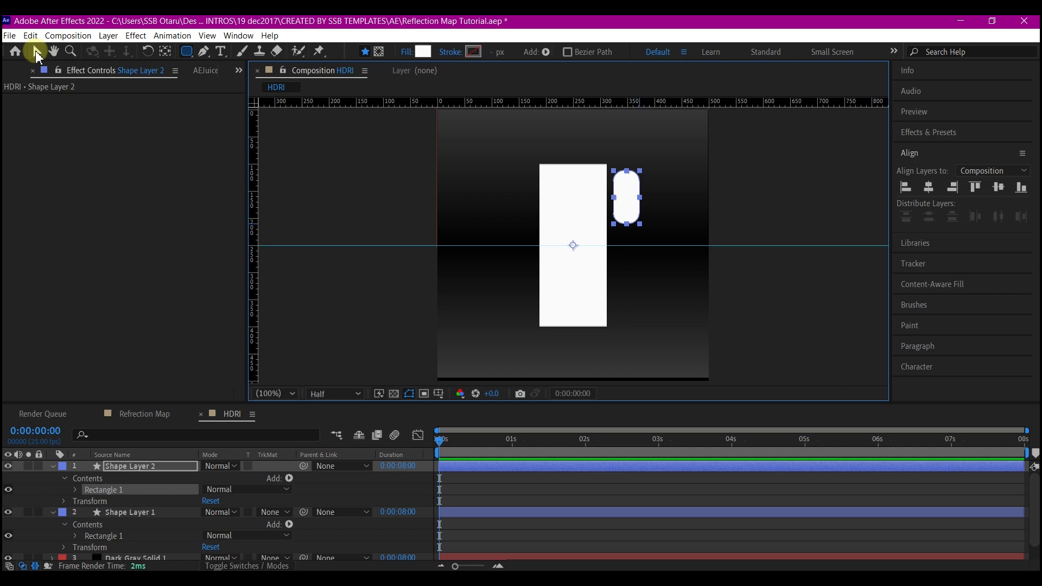
Step: Apply Gaussian Blur with Blurriness 40 to the rounded pill shape
{"action": "left_click", "coordinate": [37, 51]}
{"action": "left_click", "coordinate": [53, 467]}
{"action": "key", "text": "ctrl+space"}
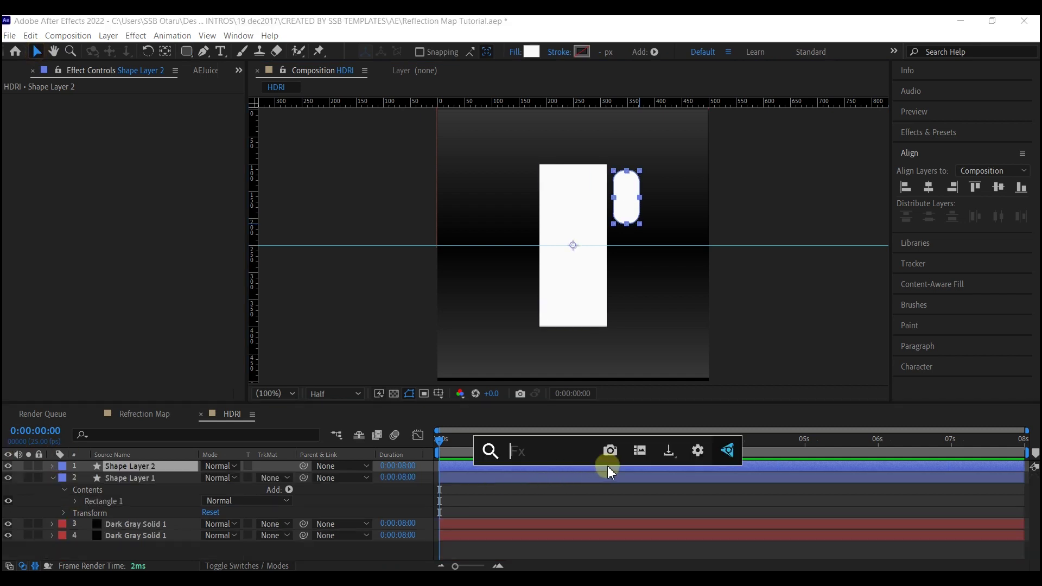
{"action": "type", "text": "gauss"}
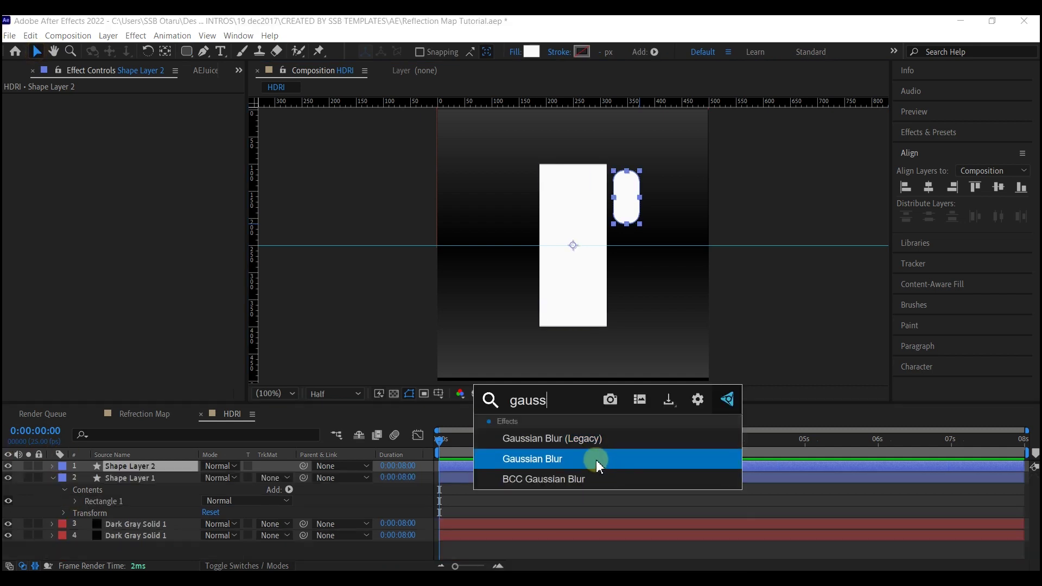
{"action": "left_click", "coordinate": [596, 460]}
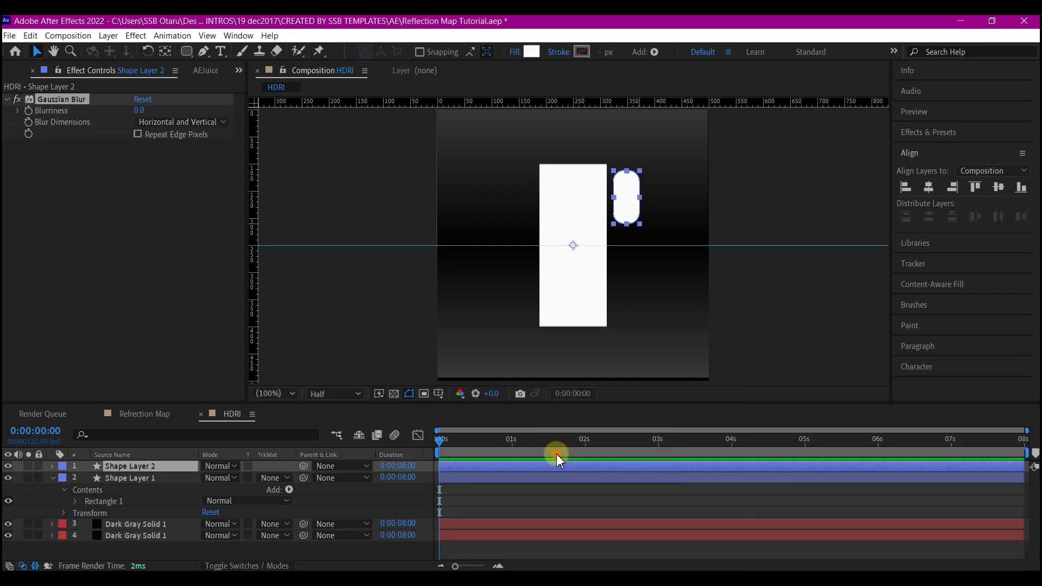
{"action": "left_click", "coordinate": [139, 110]}
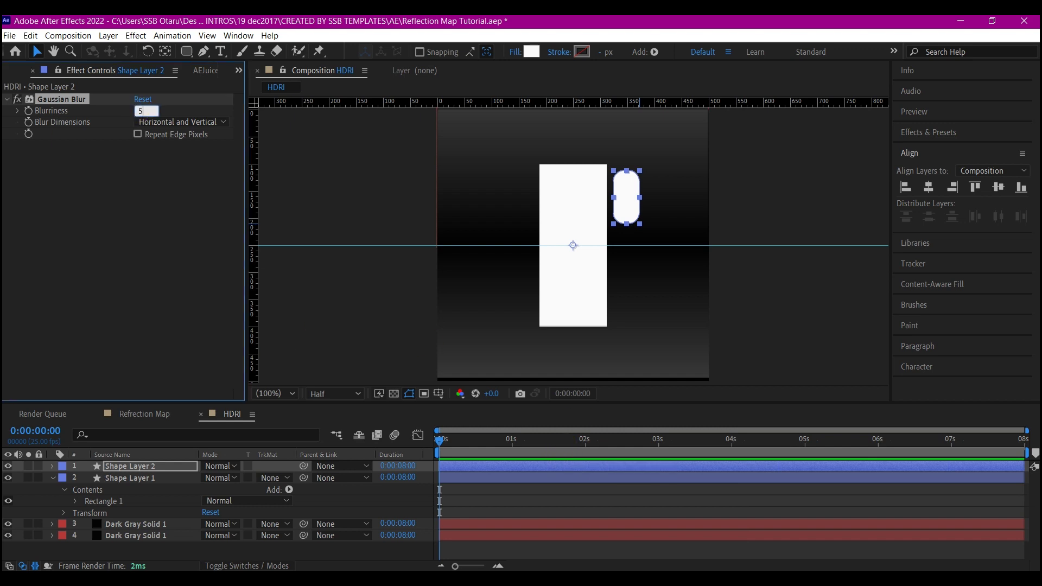
{"action": "type", "text": "40"}
{"action": "key", "text": "Return"}
{"action": "left_click", "coordinate": [54, 480]}
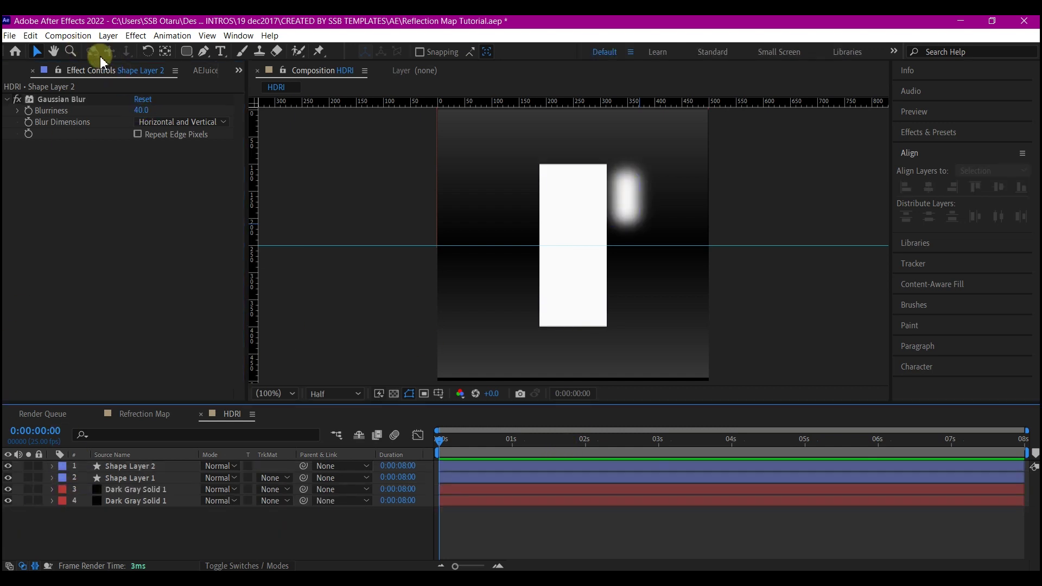
Step: Draw a white circle, centre its anchor, and place it on the comp's top-left corner
{"action": "left_click_drag", "start_coordinate": [186, 52], "coordinate": [229, 78]}
{"action": "key", "text": "comma"}
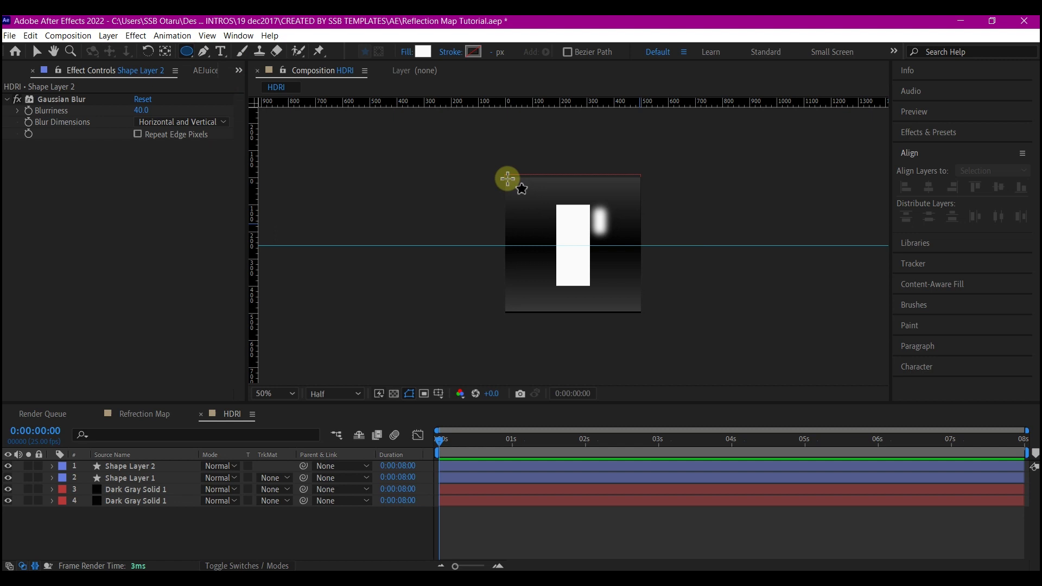
{"action": "left_click_drag", "start_coordinate": [507, 178], "coordinate": [544, 217]}
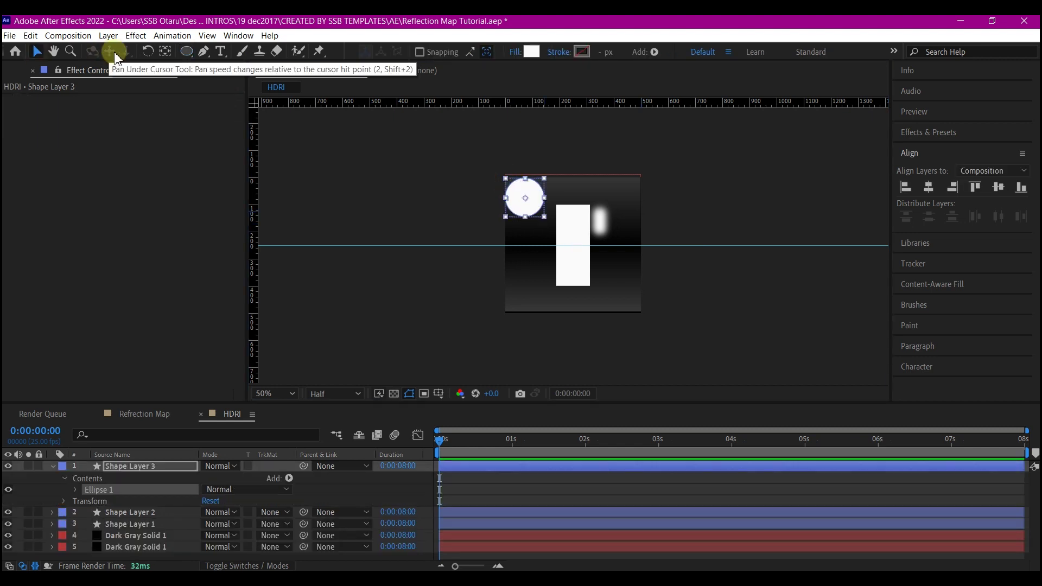
{"action": "left_click", "coordinate": [167, 51]}
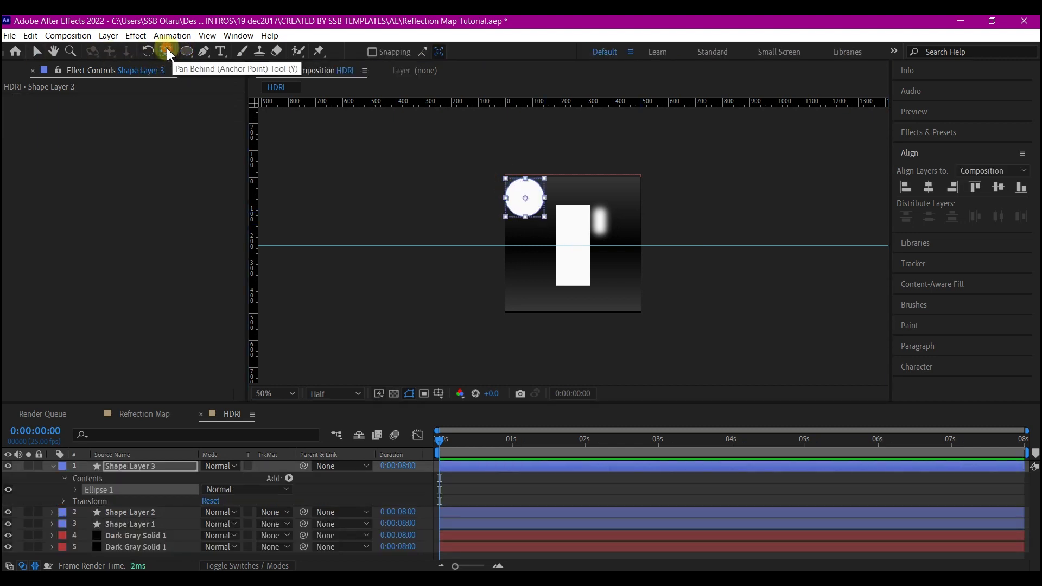
{"action": "left_click", "coordinate": [122, 466]}
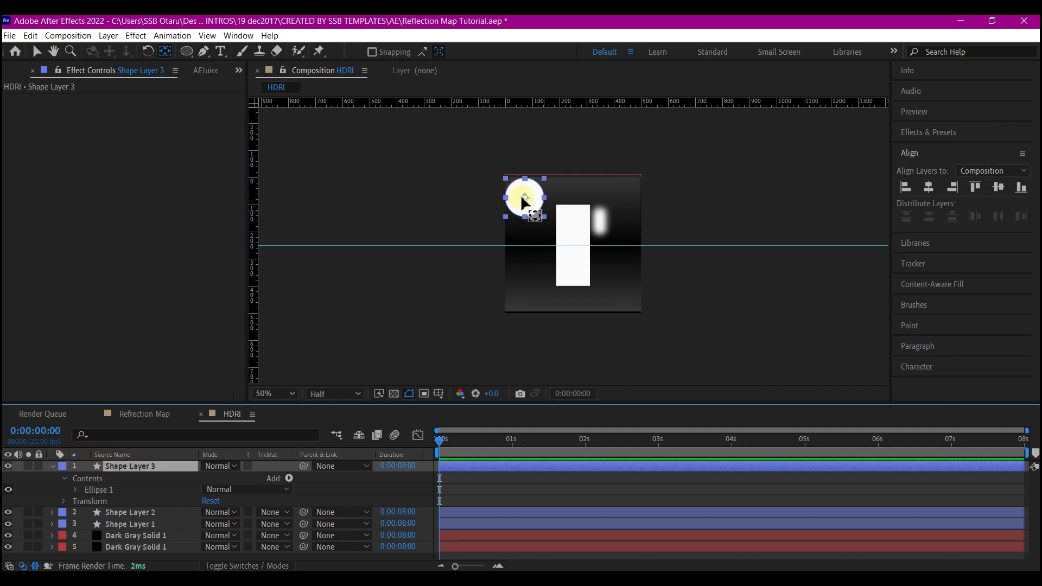
{"action": "key", "text": "v"}
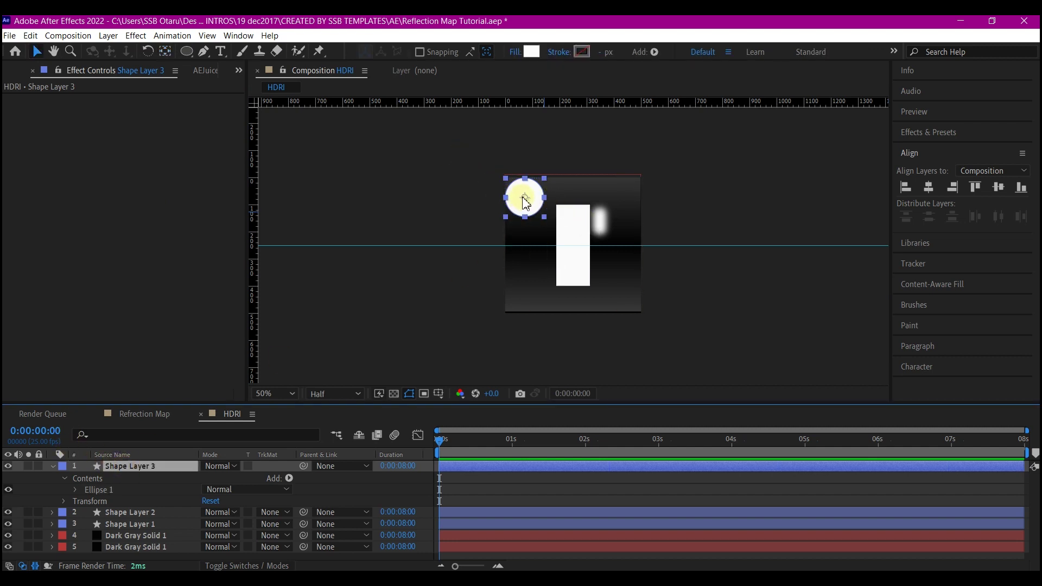
{"action": "left_click_drag", "start_coordinate": [526, 203], "coordinate": [509, 185]}
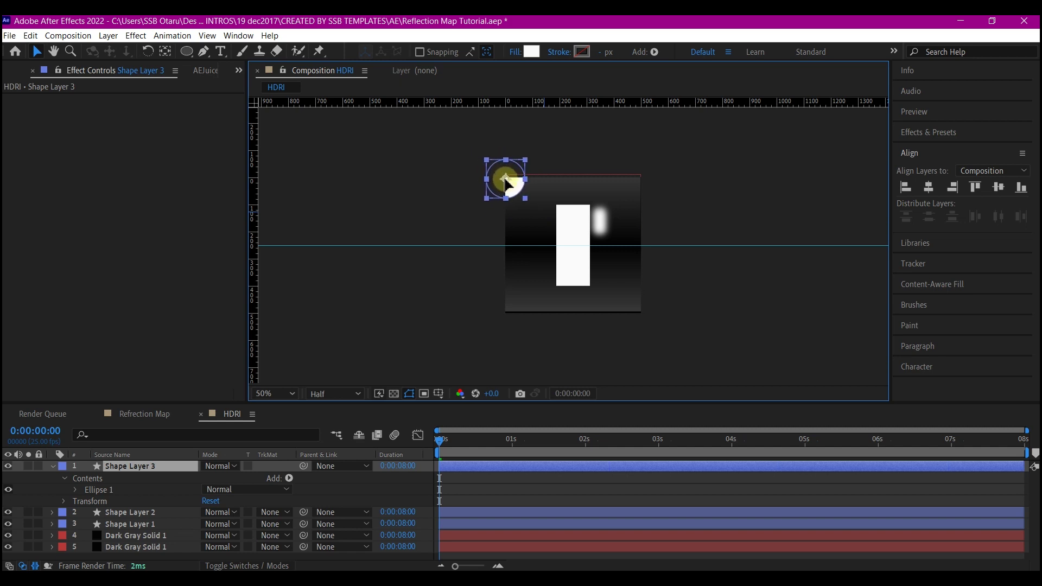
Step: Copy the pill's Gaussian Blur onto the circle and raise Blurriness to 100
{"action": "left_click", "coordinate": [134, 519]}
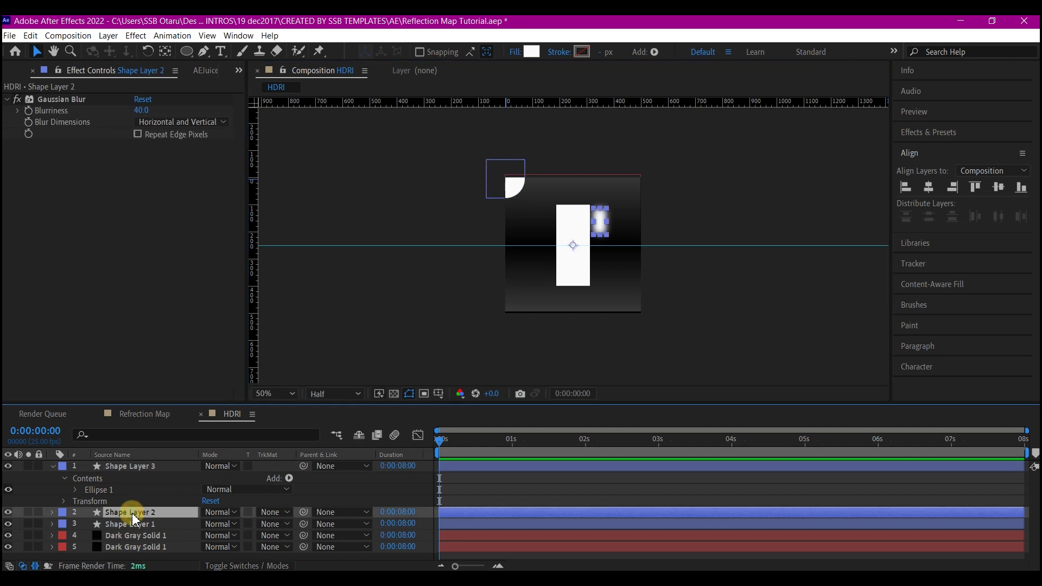
{"action": "left_click", "coordinate": [76, 100]}
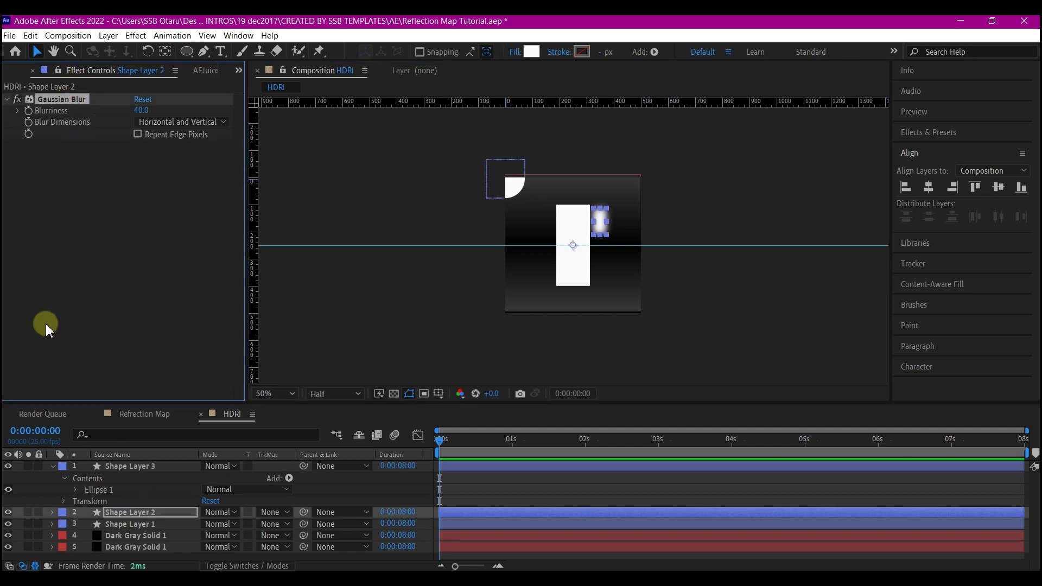
{"action": "left_click", "coordinate": [144, 468]}
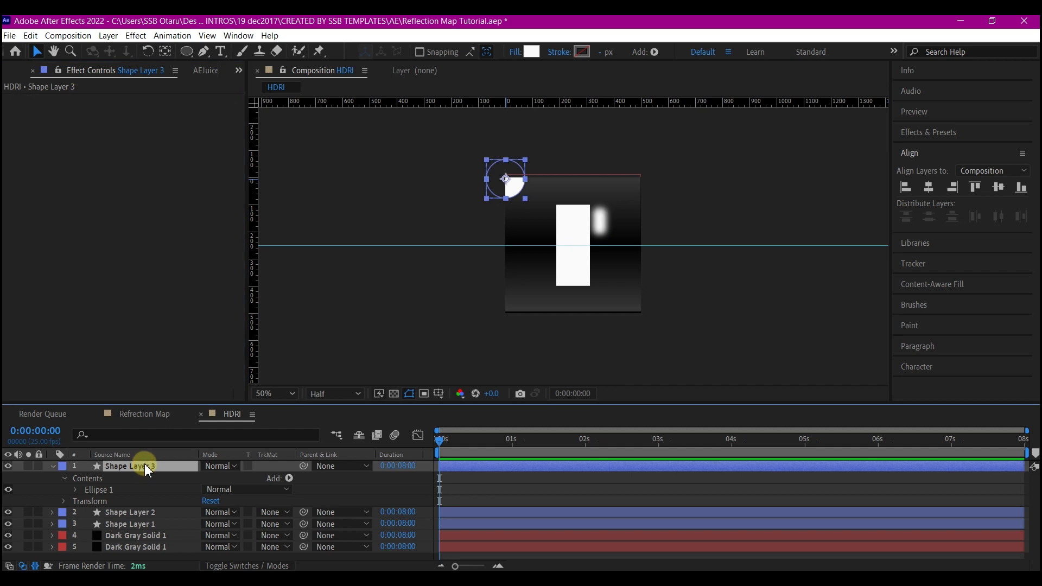
{"action": "key", "text": "ctrl+v"}
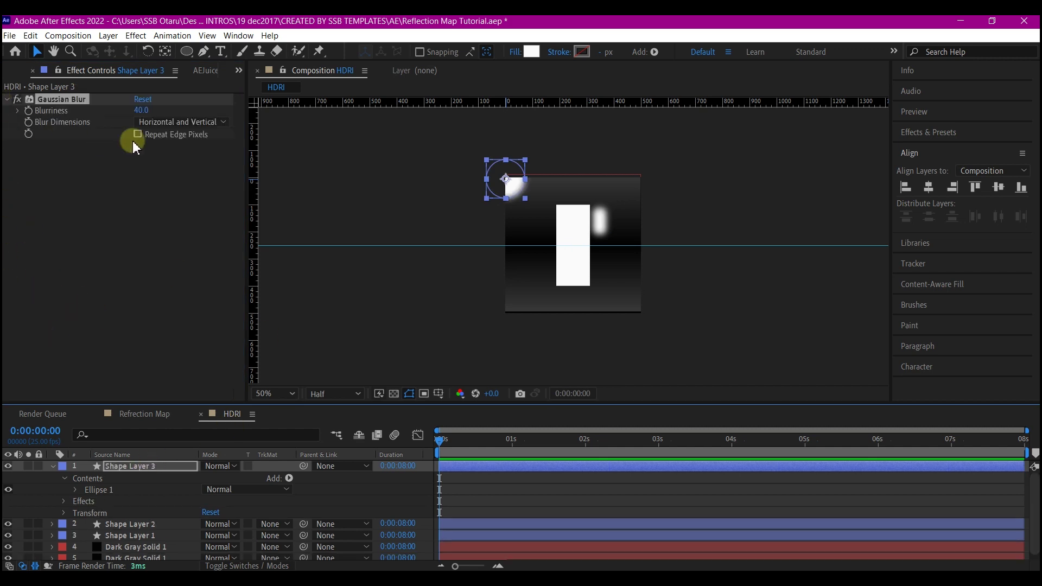
{"action": "left_click", "coordinate": [141, 110]}
{"action": "type", "text": "100"}
{"action": "key", "text": "Return"}
Step: Set the circle layer's opacity to 70%
{"action": "left_click", "coordinate": [119, 468]}
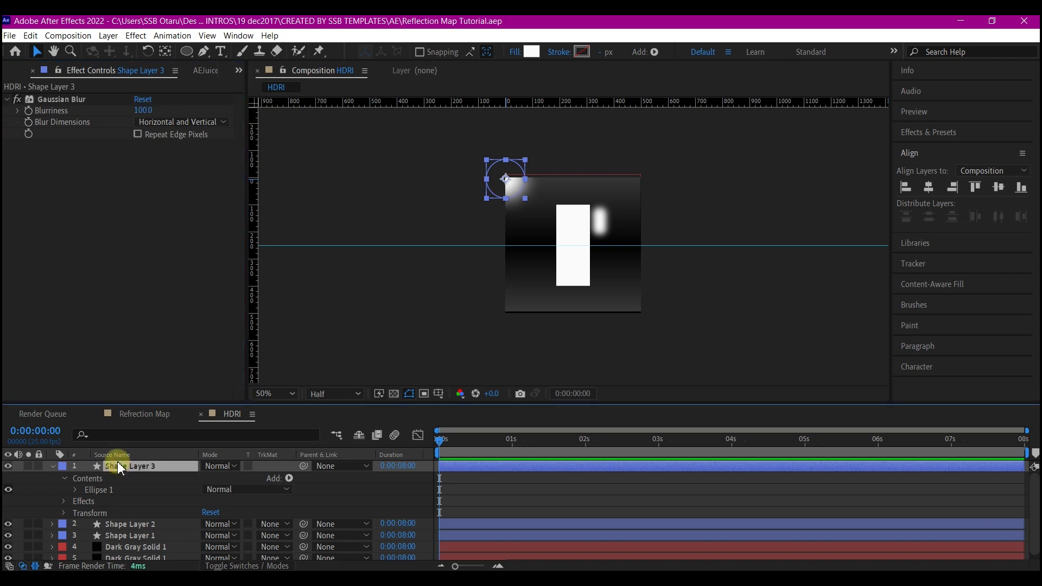
{"action": "key", "text": "t"}
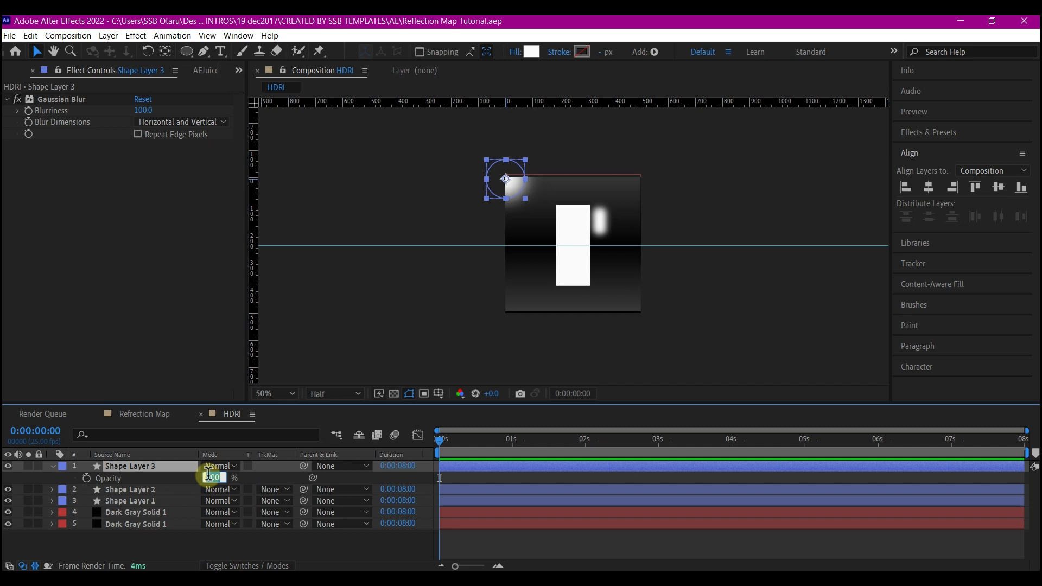
{"action": "key", "text": "Return"}
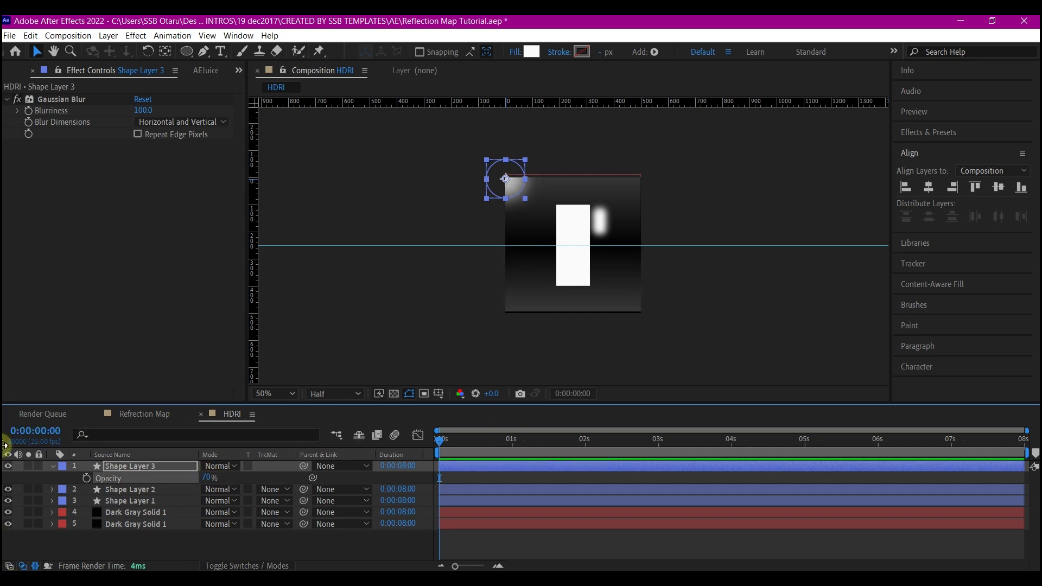
{"action": "left_click", "coordinate": [146, 469]}
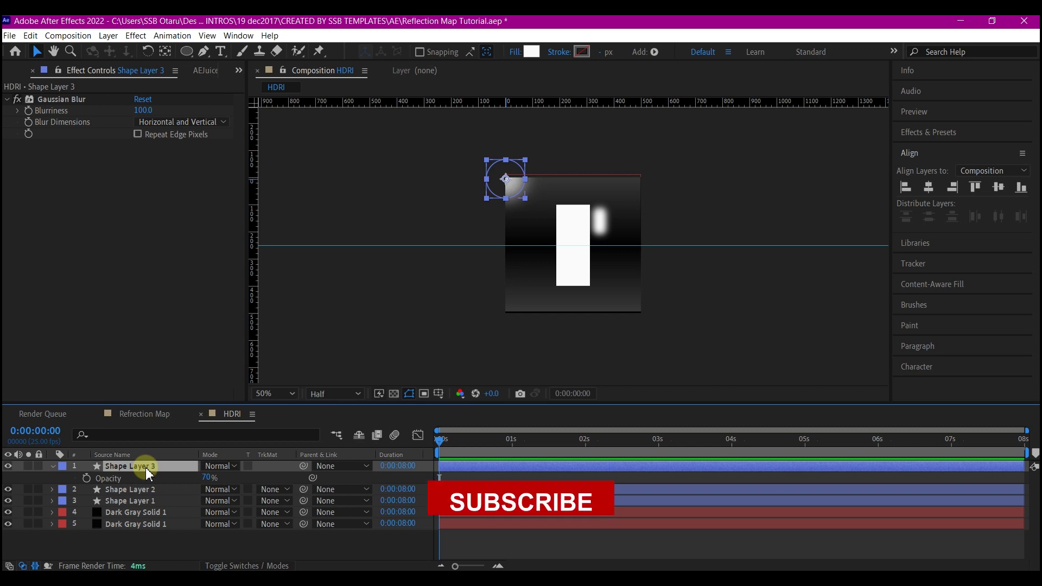
Step: Duplicate the blurred circle onto all four corners of HDRI and view it at 100%
{"action": "key", "text": "ctrl+d"}
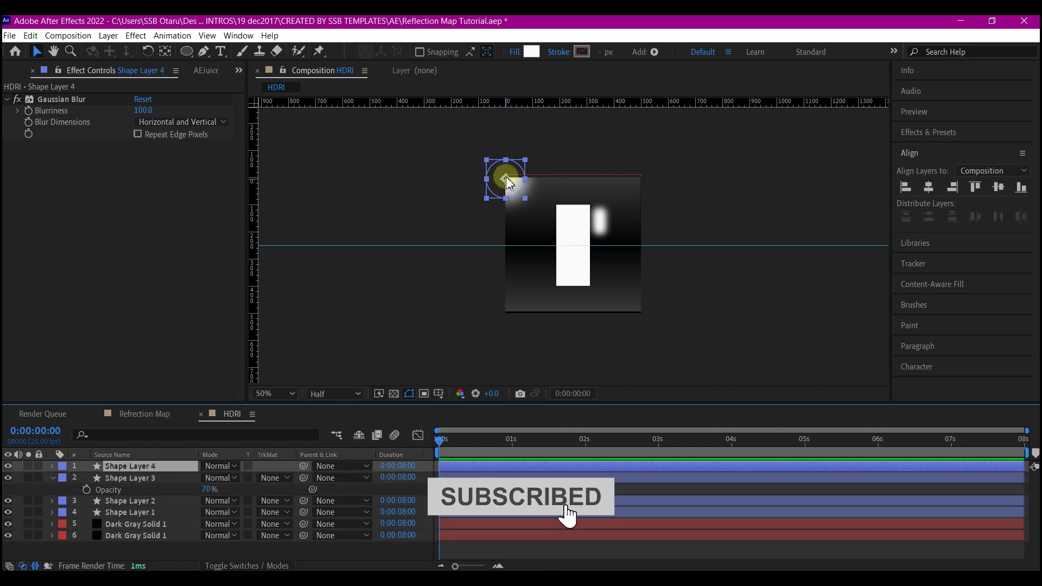
{"action": "left_click_drag", "start_coordinate": [504, 188], "coordinate": [633, 183]}
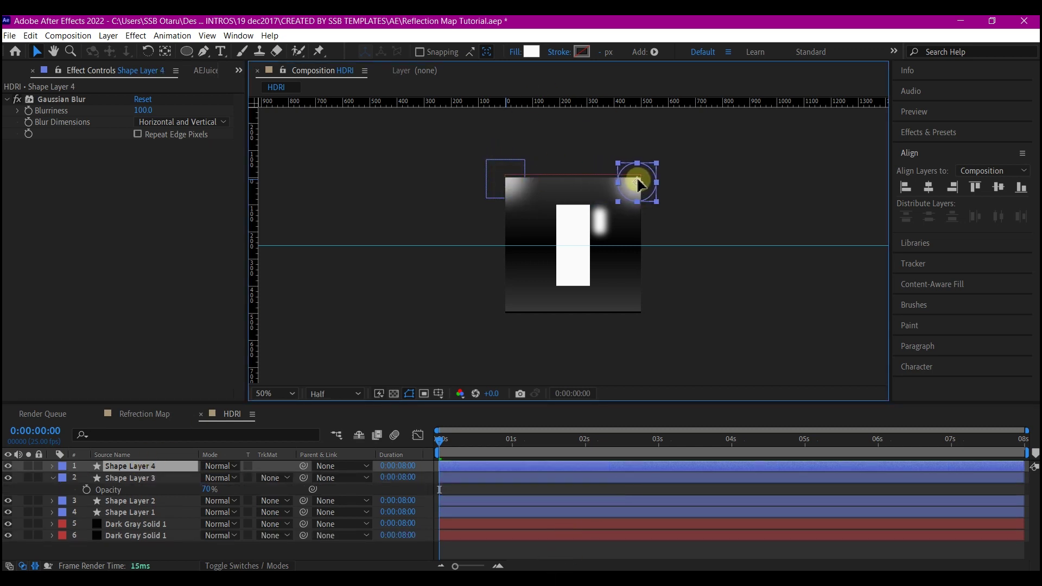
{"action": "left_click", "coordinate": [143, 477], "text": "shift"}
{"action": "key", "text": "ctrl+d"}
{"action": "left_click_drag", "start_coordinate": [146, 495], "coordinate": [146, 477]}
{"action": "left_click_drag", "start_coordinate": [638, 179], "coordinate": [626, 313]}
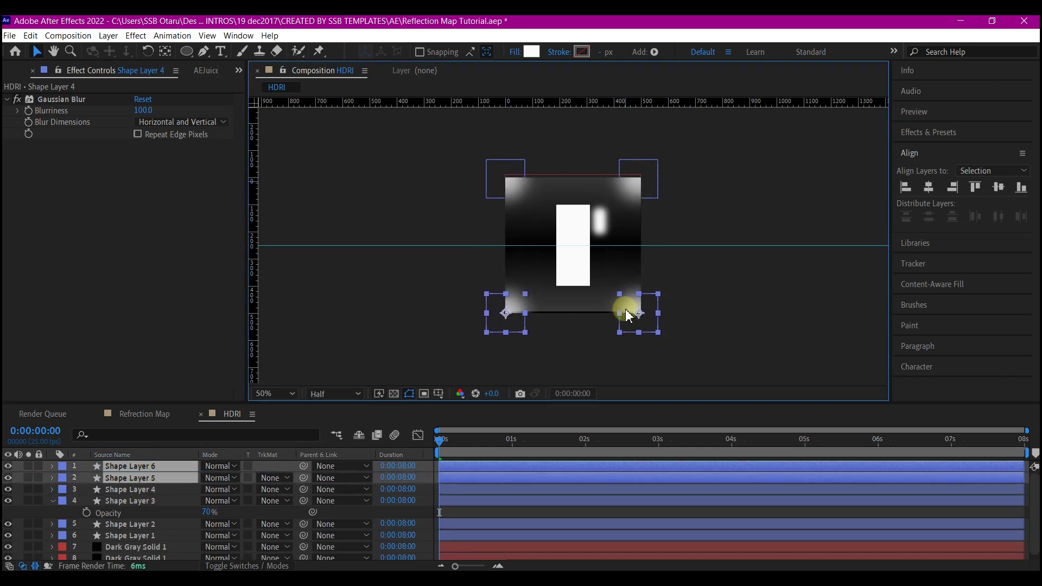
{"action": "left_click", "coordinate": [266, 394]}
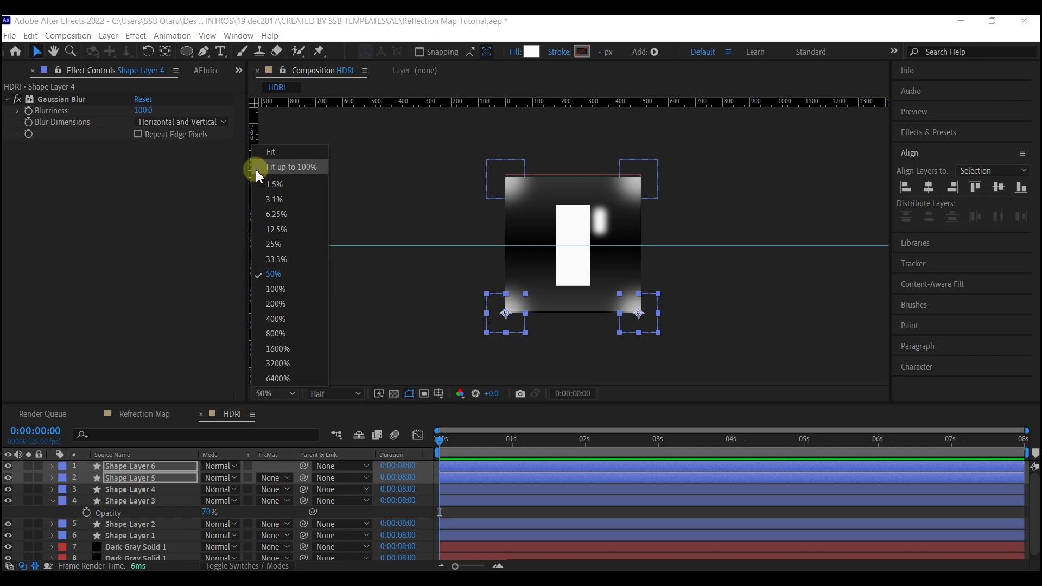
{"action": "left_click", "coordinate": [282, 167]}
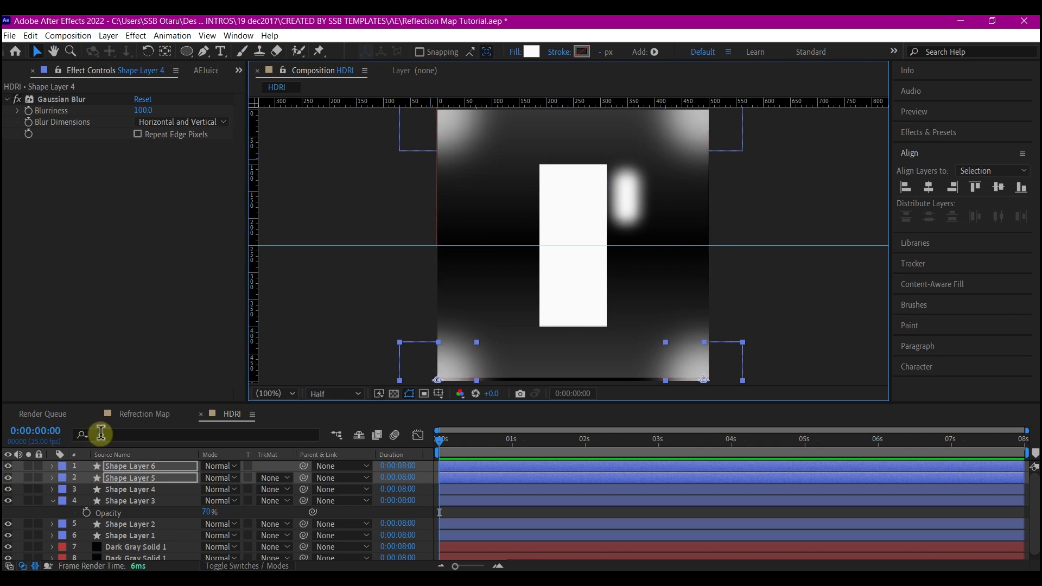
Step: In Refrection Map, place the HDRI comp below SHINE and hide the SHINE layer
{"action": "left_click", "coordinate": [139, 416]}
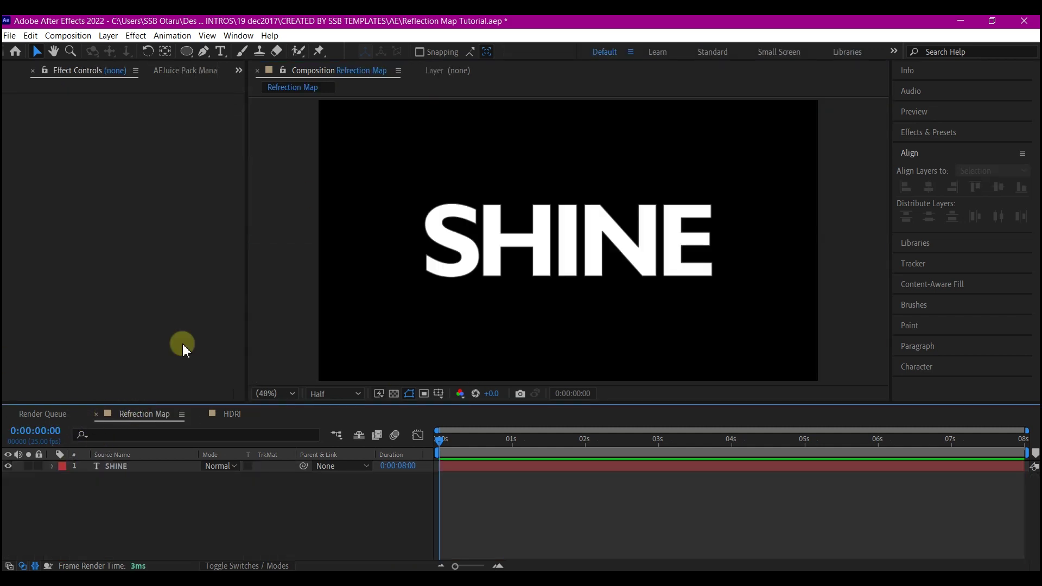
{"action": "left_click", "coordinate": [239, 70]}
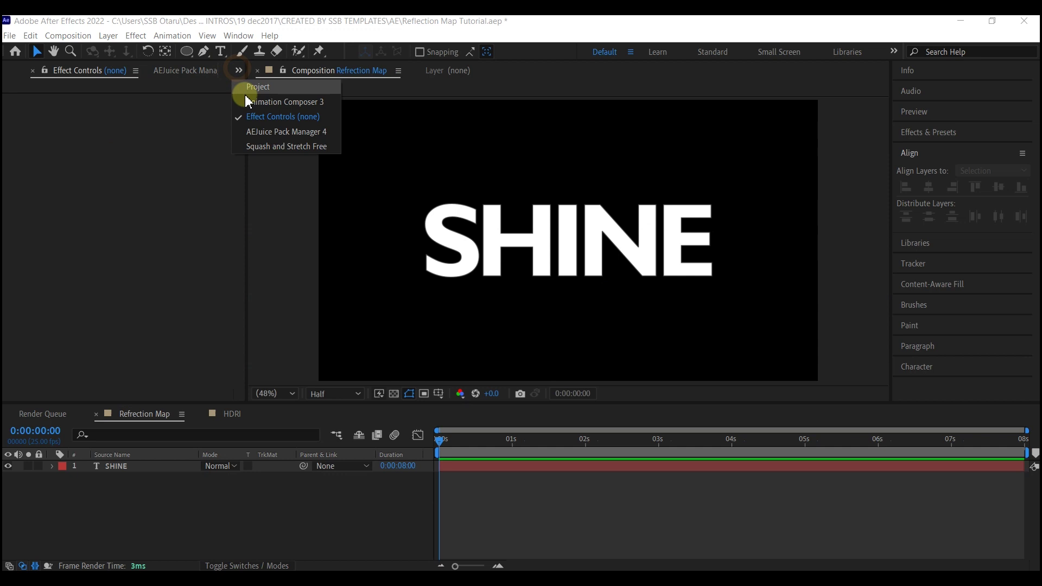
{"action": "left_click", "coordinate": [263, 86]}
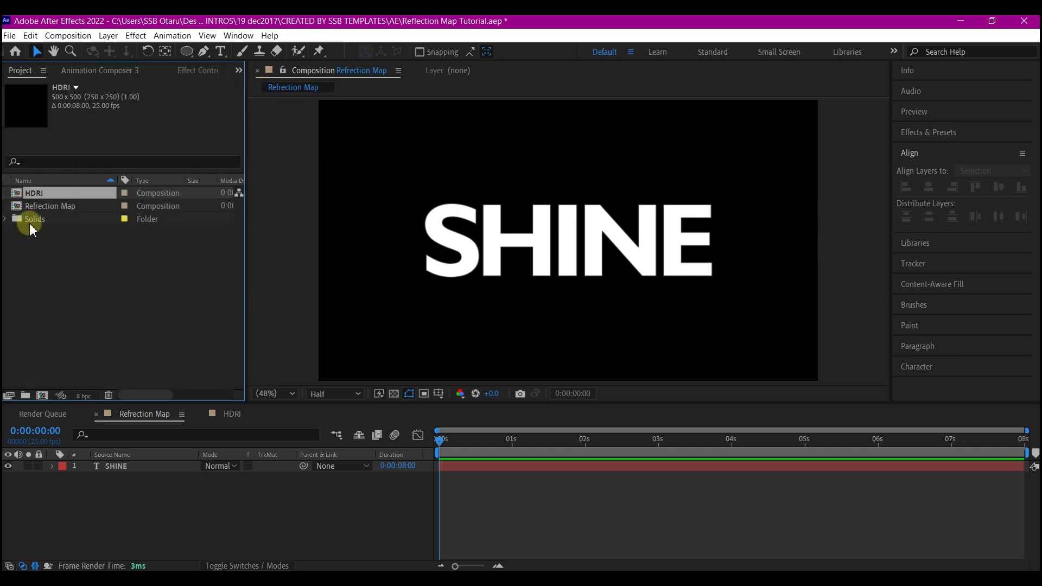
{"action": "left_click_drag", "start_coordinate": [51, 198], "coordinate": [103, 498]}
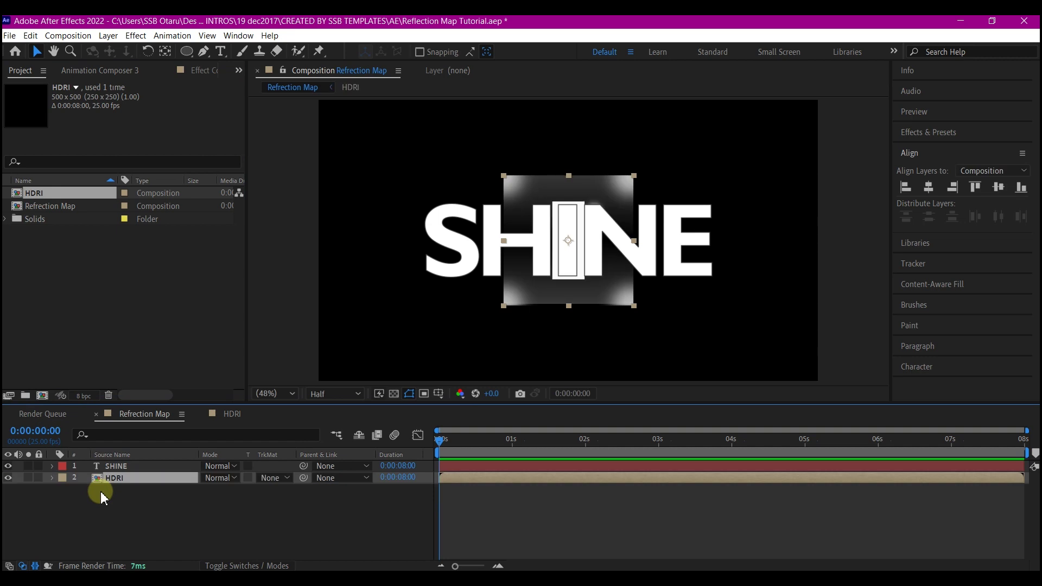
{"action": "left_click", "coordinate": [119, 469]}
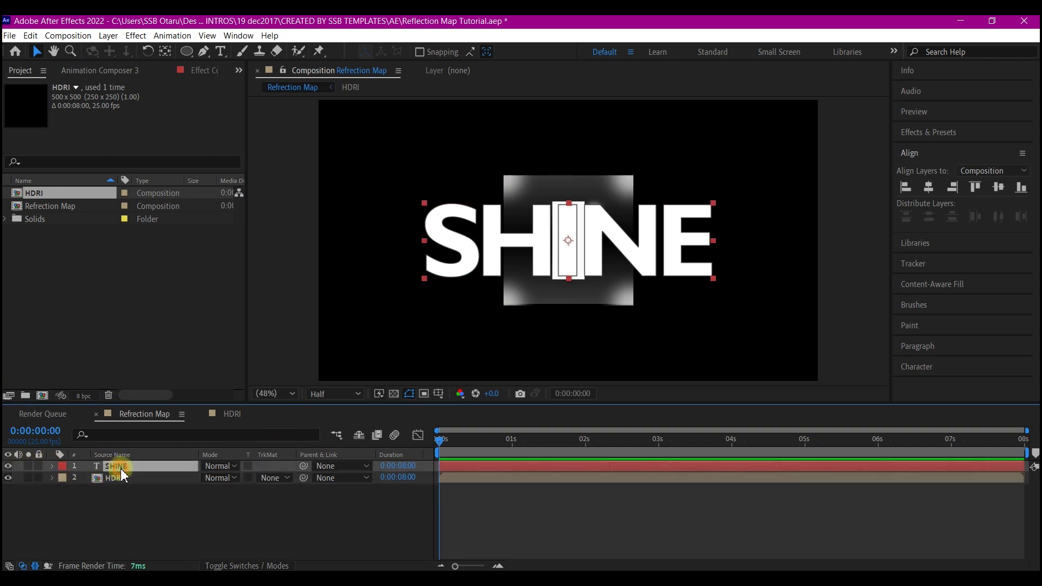
{"action": "left_click", "coordinate": [9, 467]}
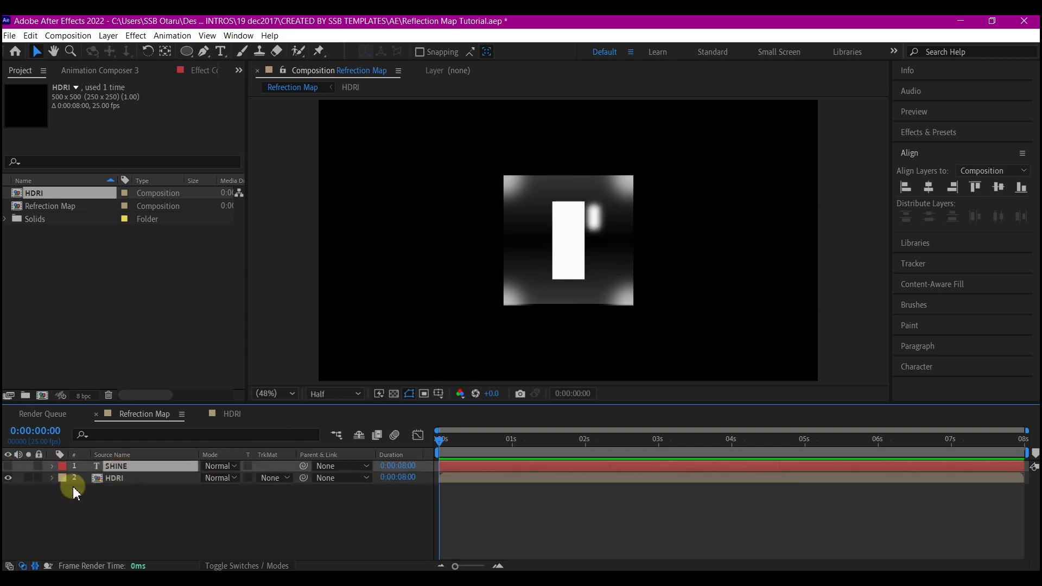
{"action": "left_click", "coordinate": [119, 478]}
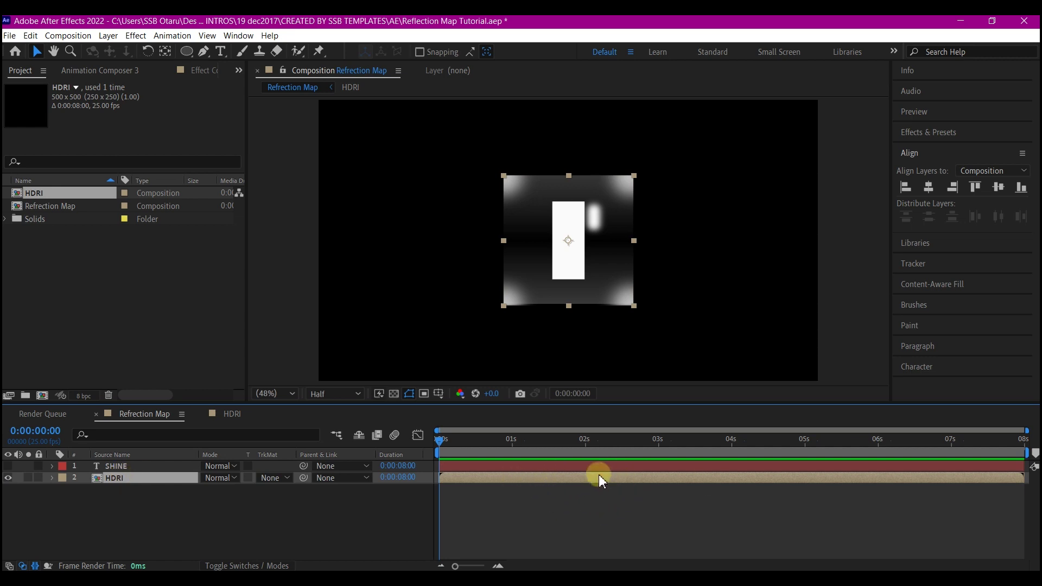
Step: Apply Motion Tile to the HDRI layer: Output Width and Height 1000, Mirror Edges on
{"action": "key", "text": "ctrl+space"}
{"action": "type", "text": "motion"}
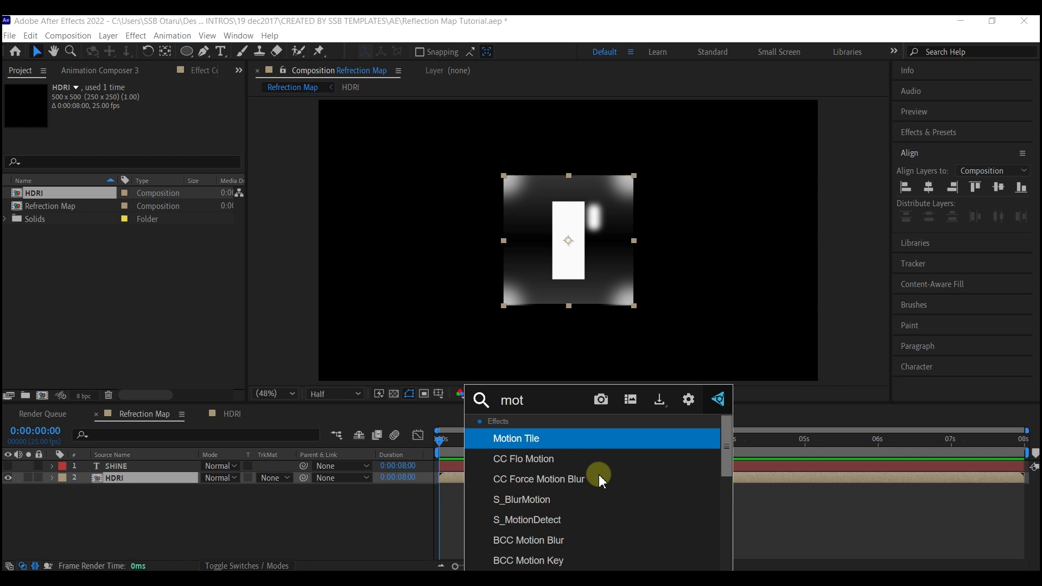
{"action": "left_click", "coordinate": [544, 446]}
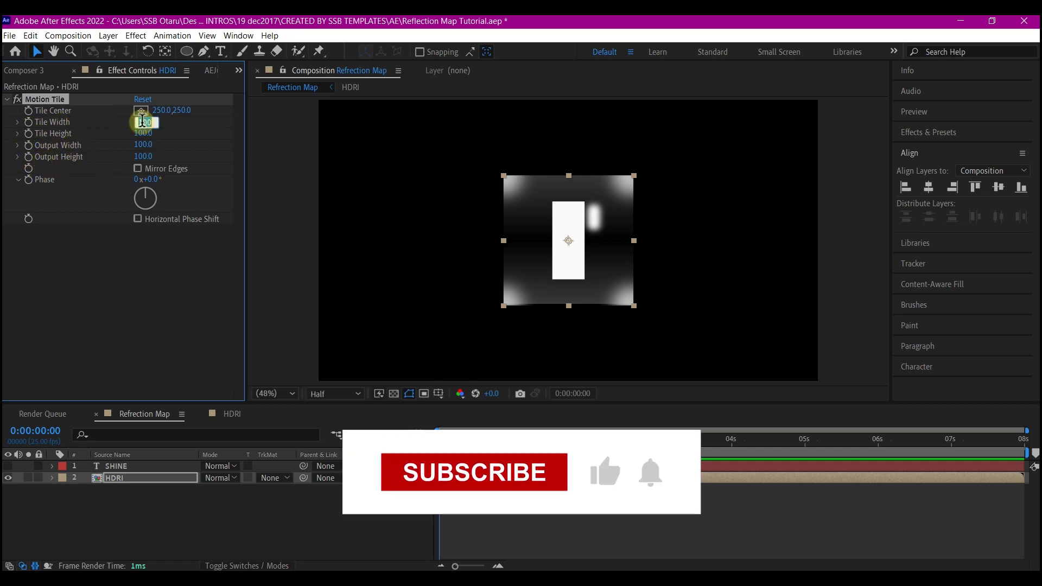
{"action": "left_click", "coordinate": [144, 131]}
{"action": "key", "text": "Tab"}
{"action": "type", "text": "1000"}
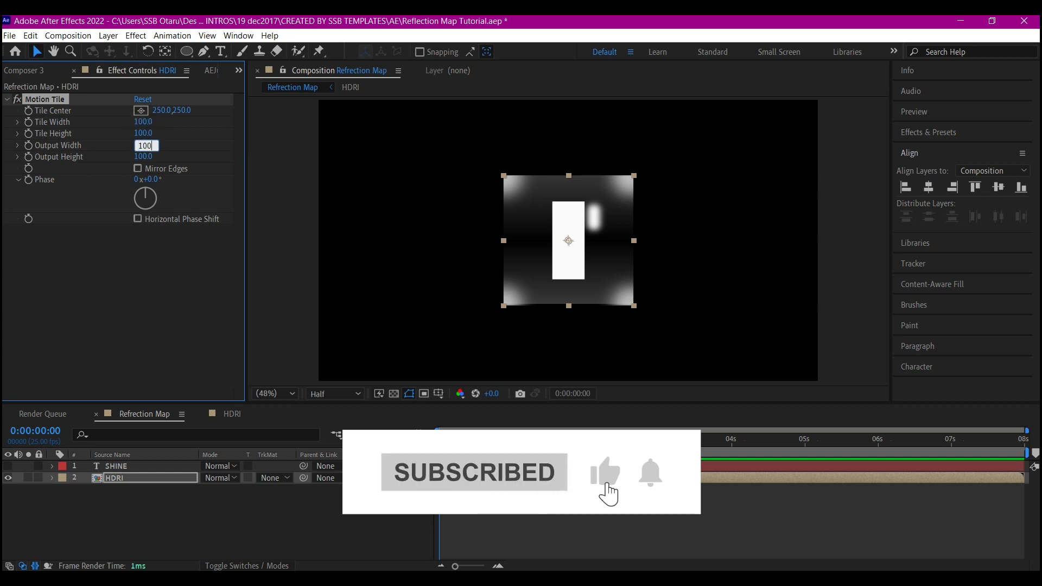
{"action": "key", "text": "Tab"}
{"action": "type", "text": "1000"}
{"action": "key", "text": "Return"}
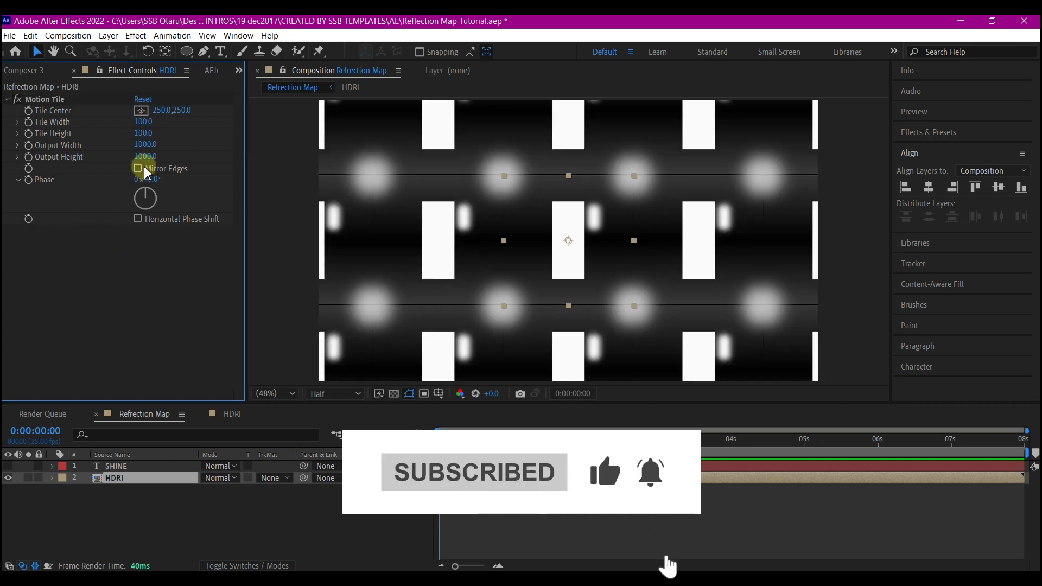
{"action": "left_click", "coordinate": [138, 170]}
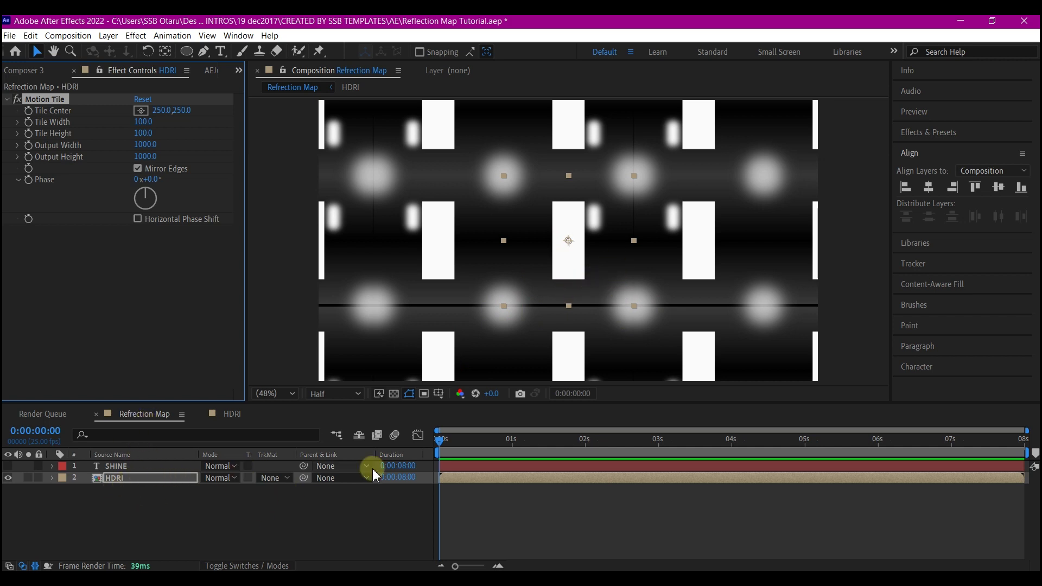
Step: Change the HDRI composition's background colour to medium red (#D84B4B) in Composition Settings
{"action": "left_click", "coordinate": [232, 414]}
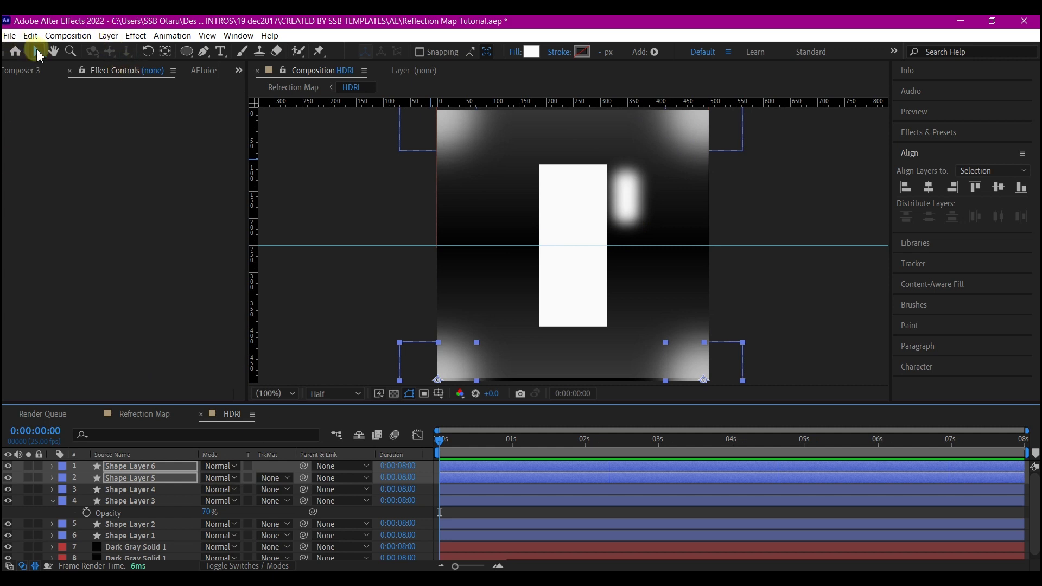
{"action": "left_click", "coordinate": [68, 35]}
{"action": "left_click", "coordinate": [114, 67]}
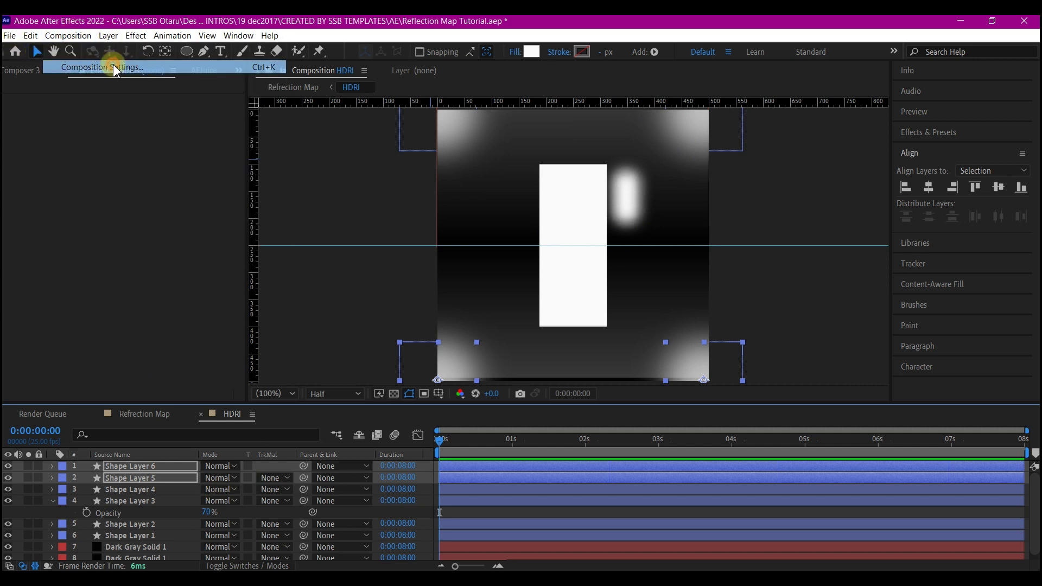
{"action": "left_click", "coordinate": [395, 382]}
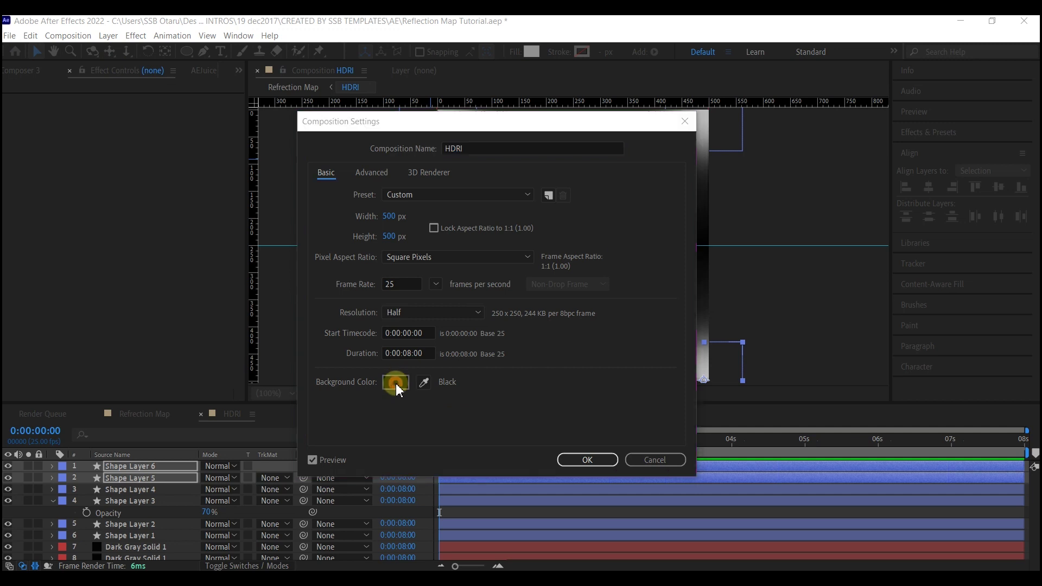
{"action": "left_click", "coordinate": [740, 310]}
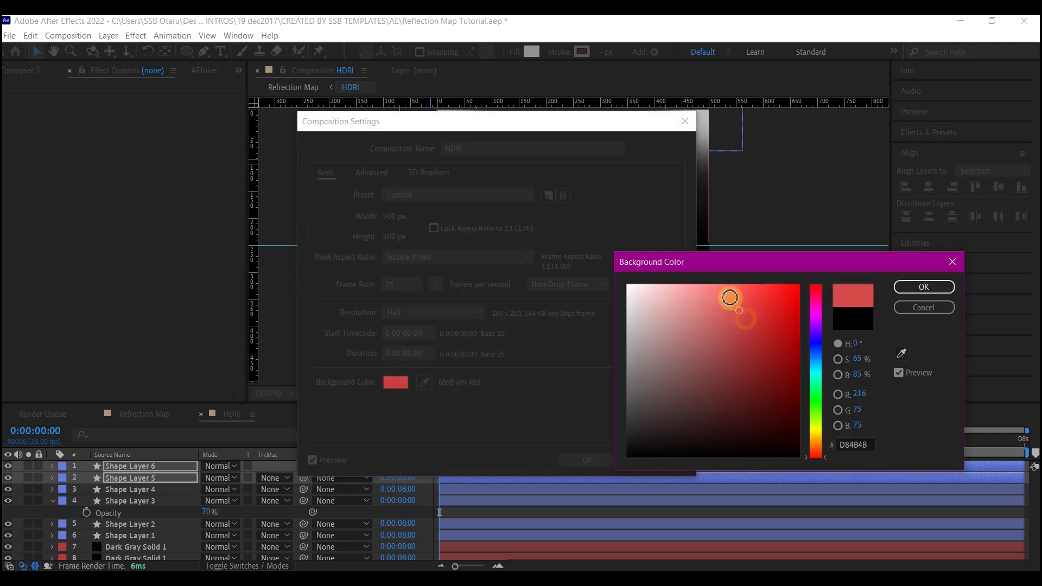
{"action": "left_click", "coordinate": [730, 297]}
{"action": "left_click", "coordinate": [925, 286]}
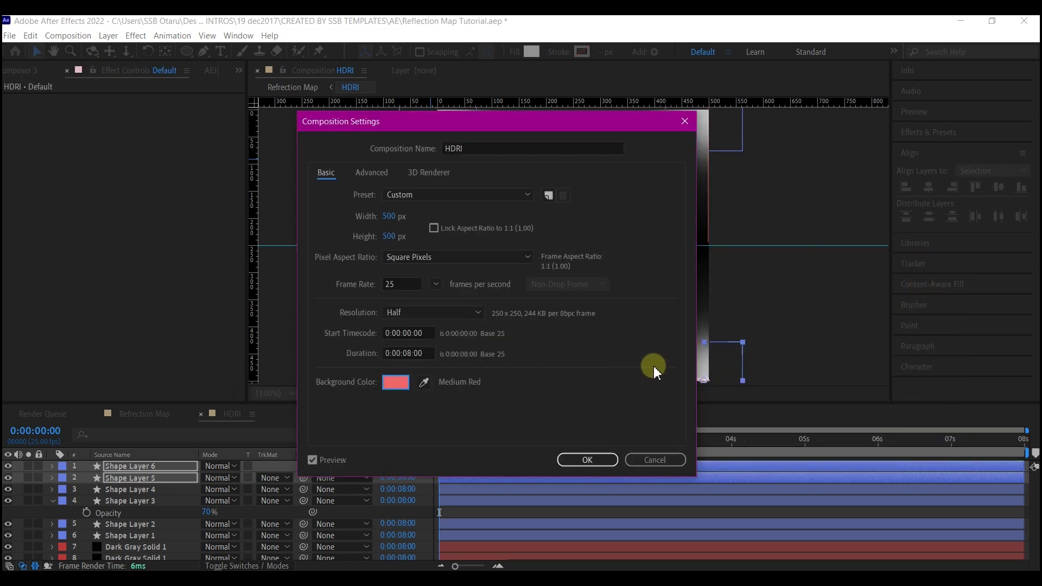
{"action": "left_click", "coordinate": [588, 460]}
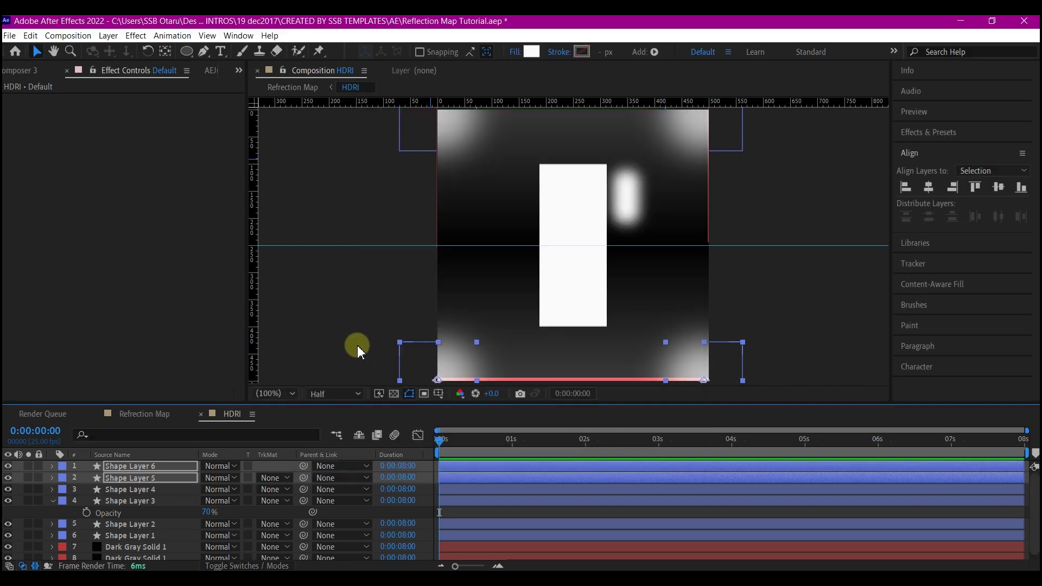
{"action": "left_click", "coordinate": [357, 352]}
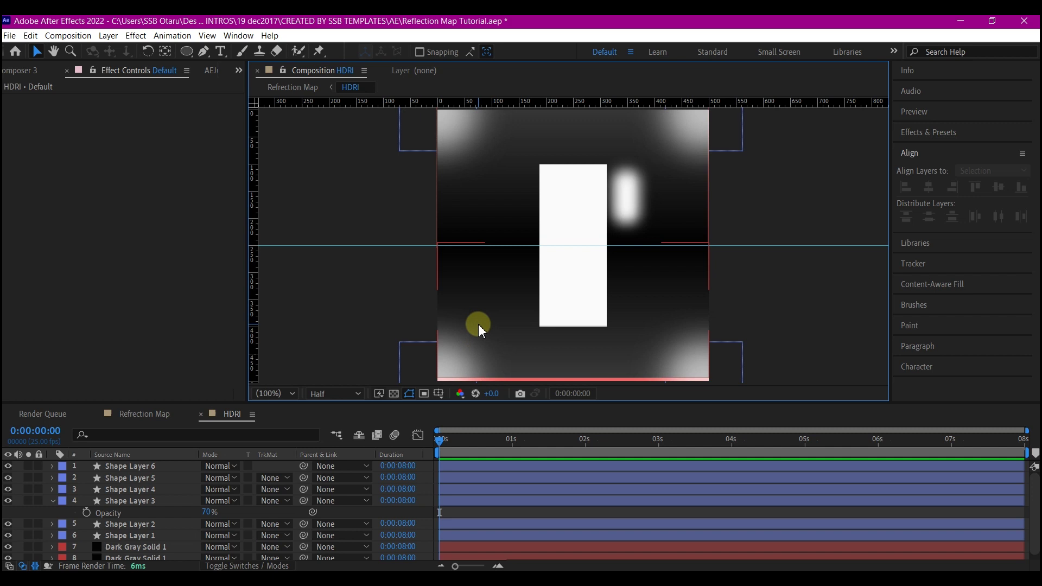
Step: Inspect the two Dark Gray Solid 1 layers in the HDRI comp, then return to Refrection Map
{"action": "scroll", "coordinate": [146, 527], "scroll_direction": "down", "scroll_amount": 1}
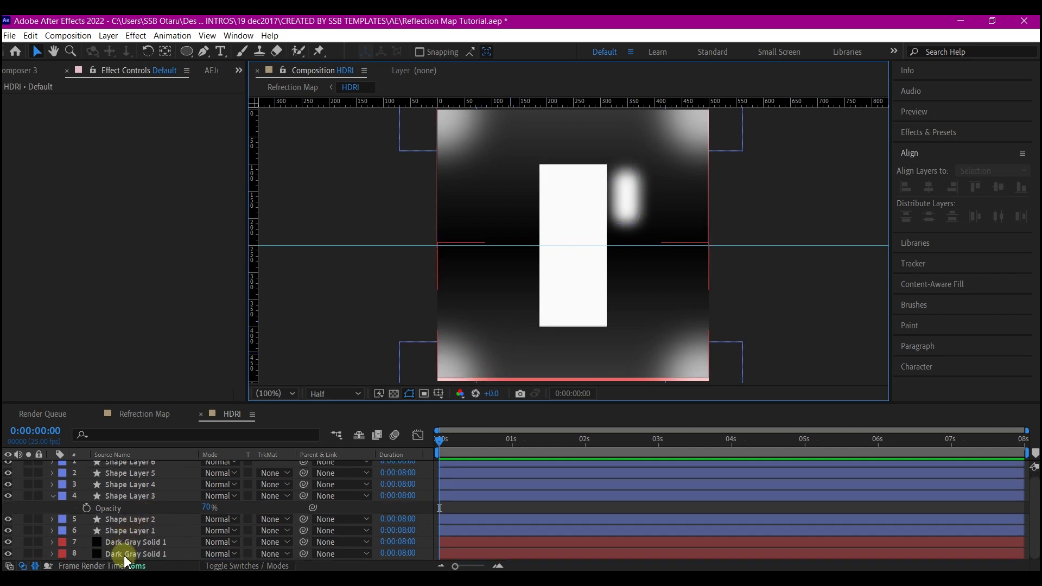
{"action": "left_click", "coordinate": [126, 555]}
{"action": "left_click", "coordinate": [118, 543]}
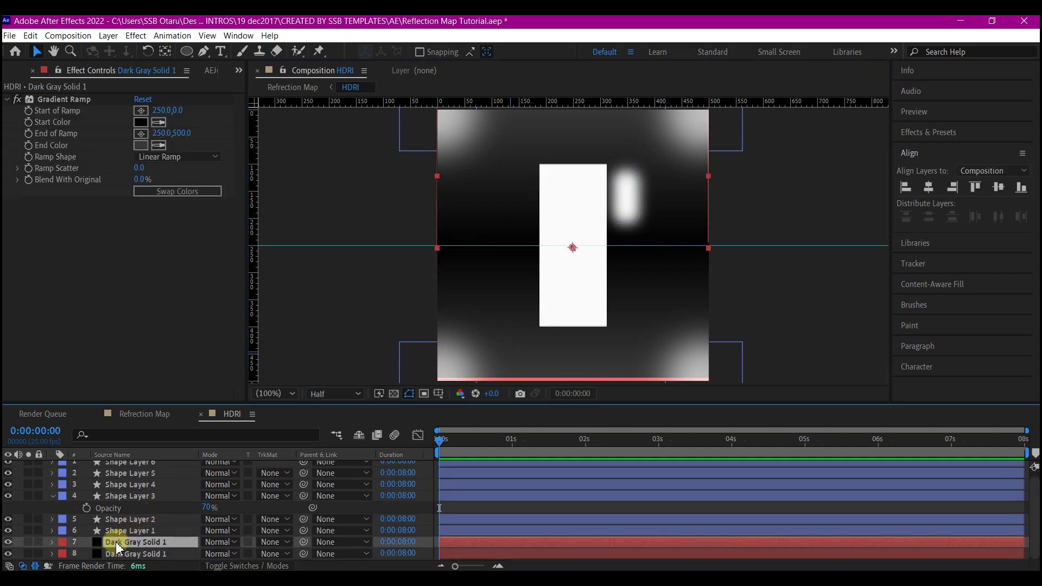
{"action": "key", "text": "Return"}
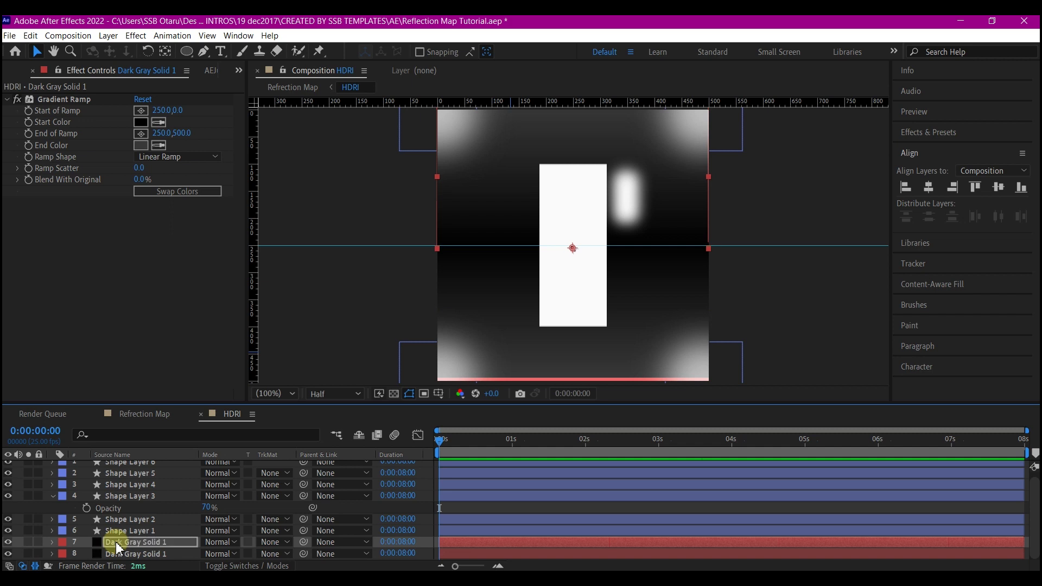
{"action": "left_click", "coordinate": [103, 554]}
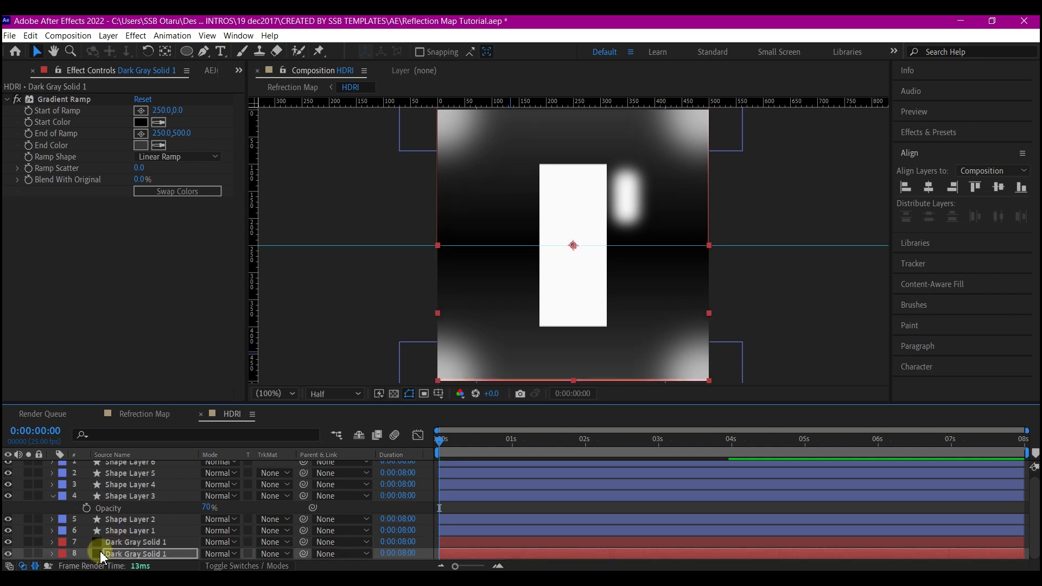
{"action": "left_click", "coordinate": [147, 416]}
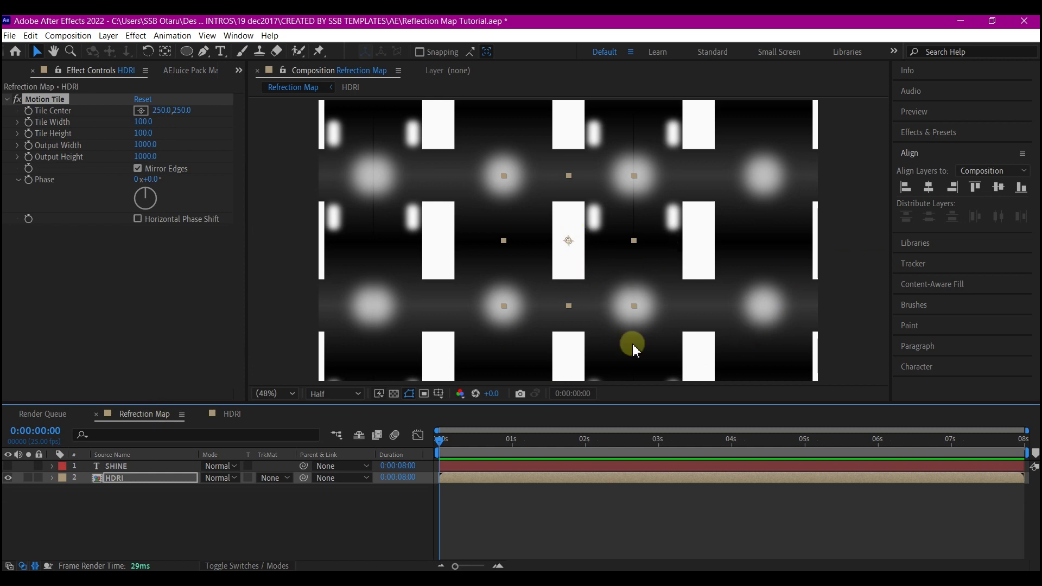
Step: Set the HDRI layer's Rotation to 8° so the mirrored tiles lean diagonally
{"action": "left_click", "coordinate": [140, 485]}
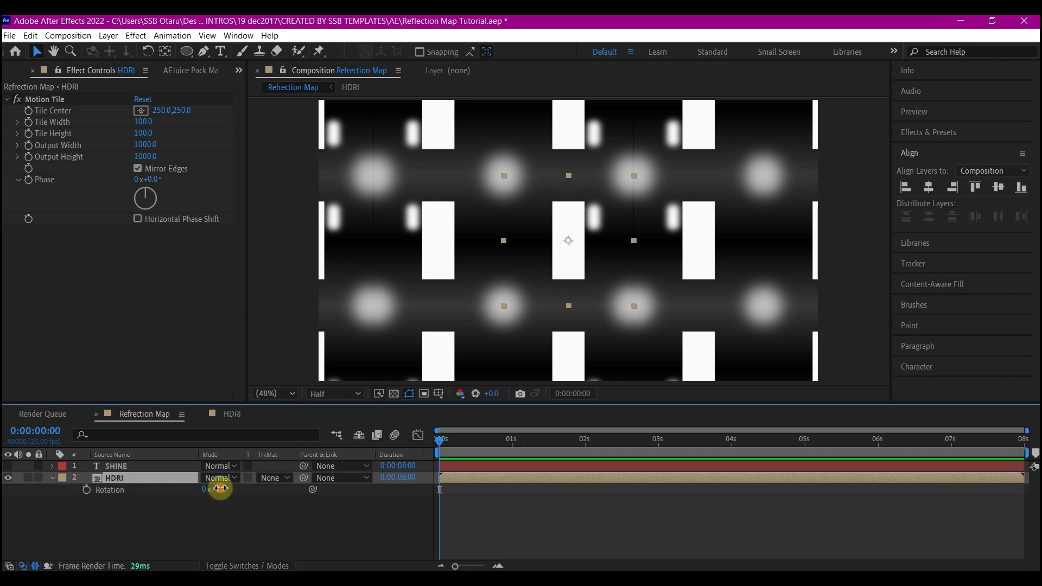
{"action": "left_click_drag", "start_coordinate": [221, 488], "coordinate": [226, 489]}
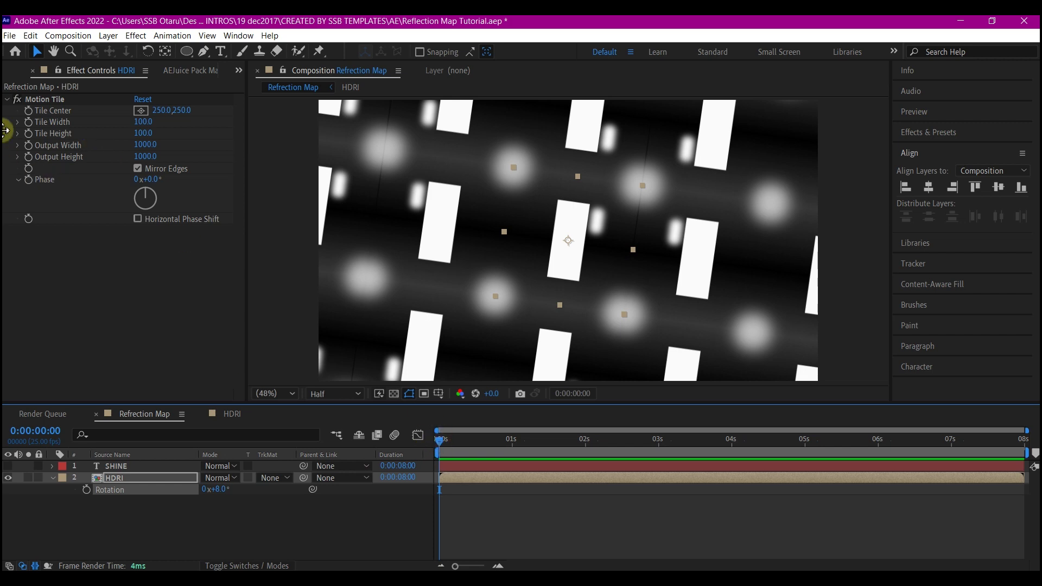
Step: Keyframe Motion Tile's Tile Center at the first frame and at the end (1510.1,852.5)
{"action": "left_click", "coordinate": [29, 112]}
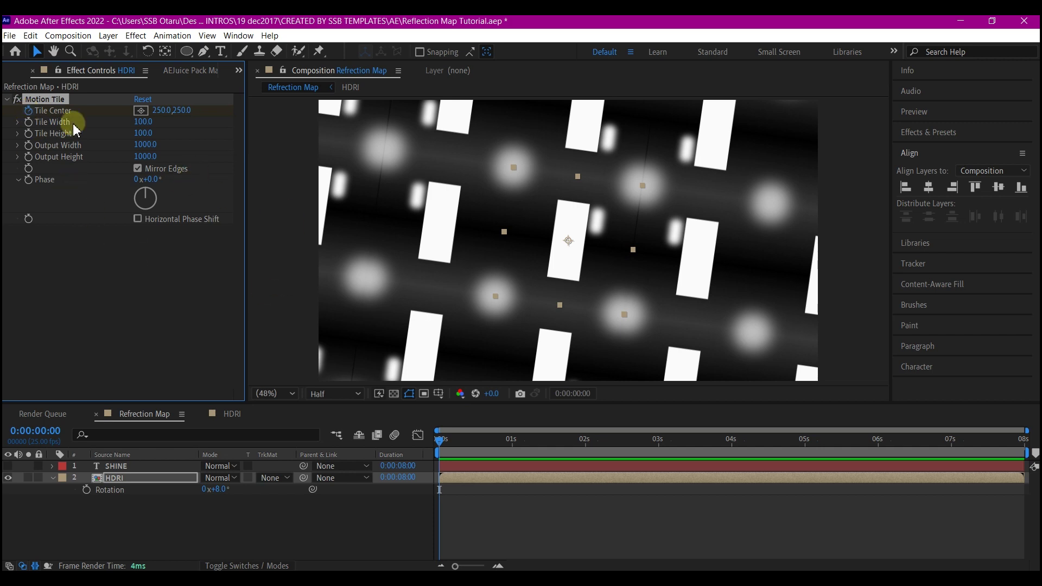
{"action": "left_click_drag", "start_coordinate": [141, 114], "coordinate": [296, 110]}
{"action": "mouse_move", "coordinate": [1024, 435]}
{"action": "left_mouse_down"}
{"action": "mouse_move", "coordinate": [973, 442]}
{"action": "mouse_move", "coordinate": [1030, 444]}
{"action": "left_mouse_up"}
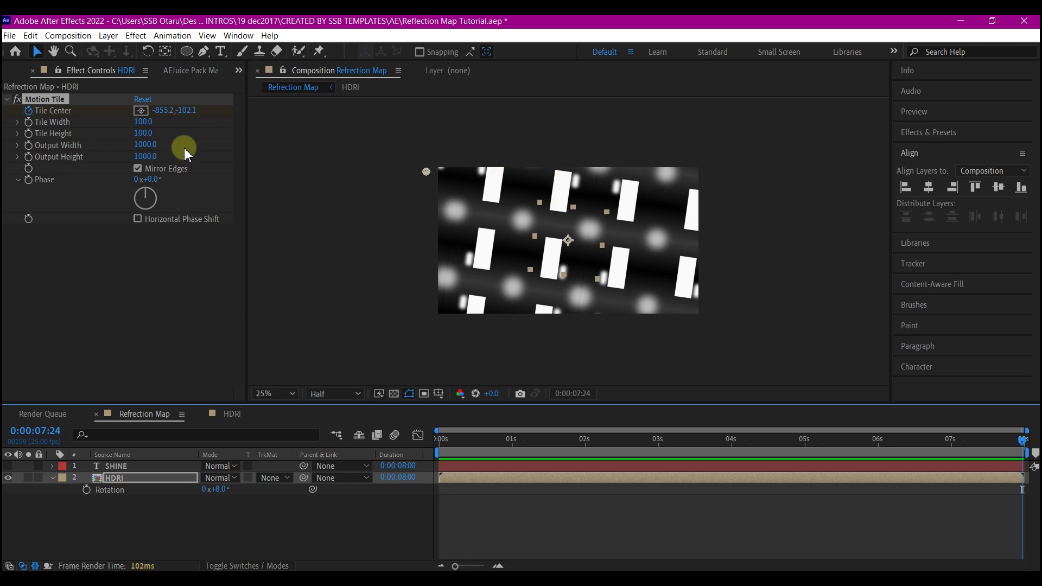
{"action": "left_click", "coordinate": [141, 111]}
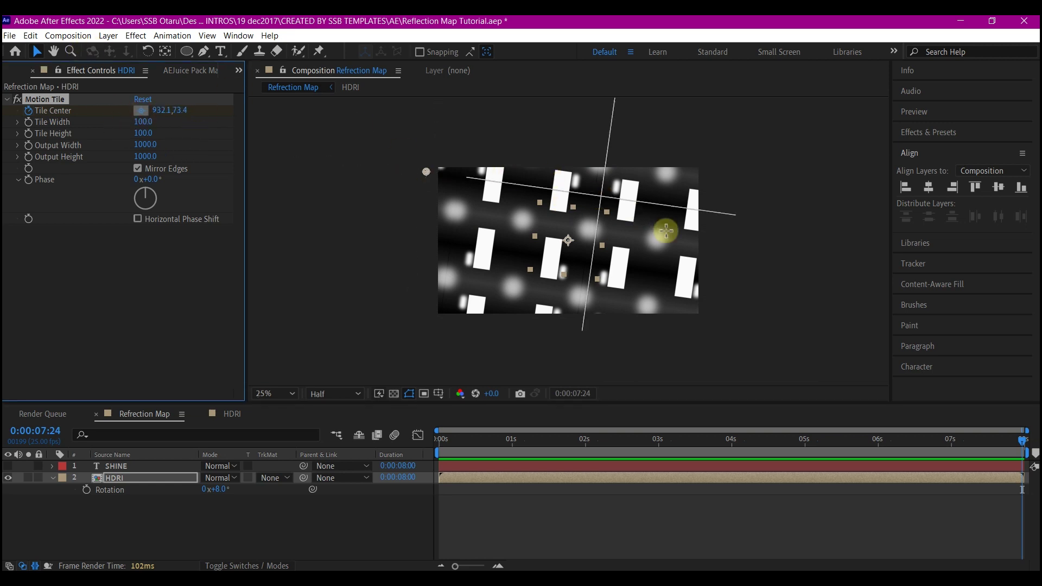
{"action": "left_click", "coordinate": [727, 345]}
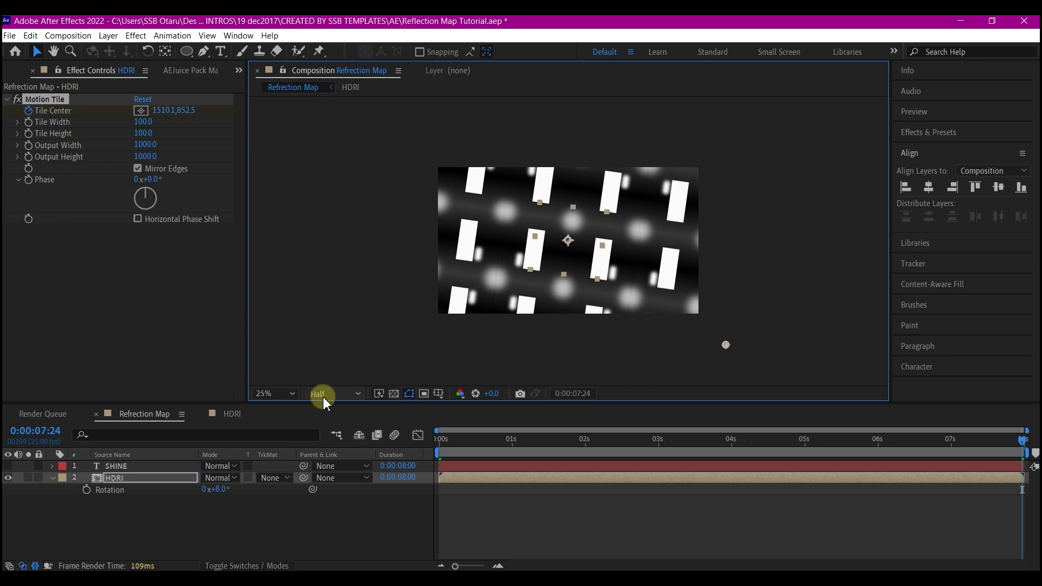
Step: Preview the sliding tiles from the start and set viewer magnification to Fit
{"action": "left_click", "coordinate": [438, 444]}
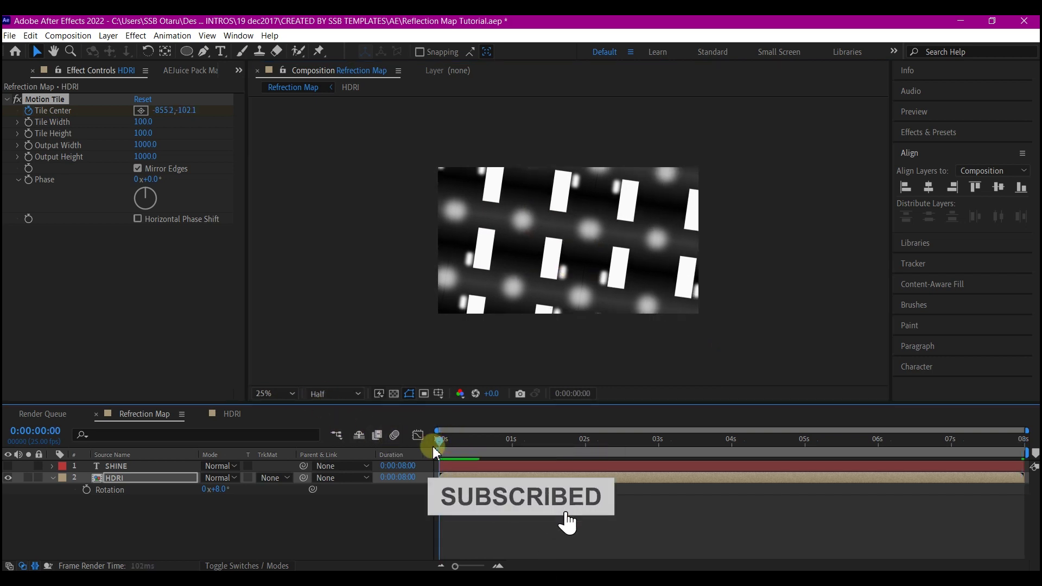
{"action": "key", "text": "space"}
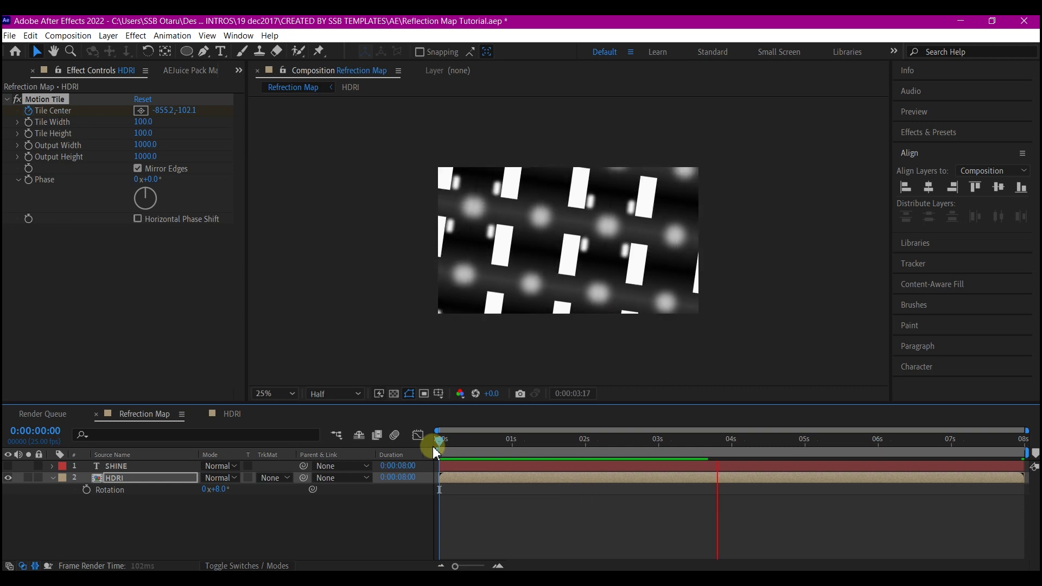
{"action": "left_click", "coordinate": [292, 392]}
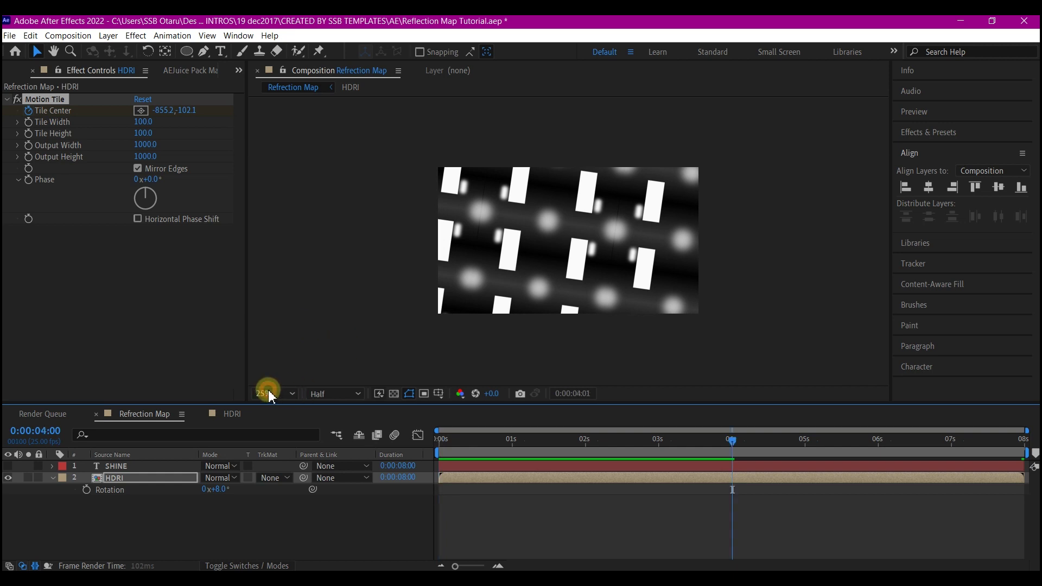
{"action": "left_click", "coordinate": [268, 390]}
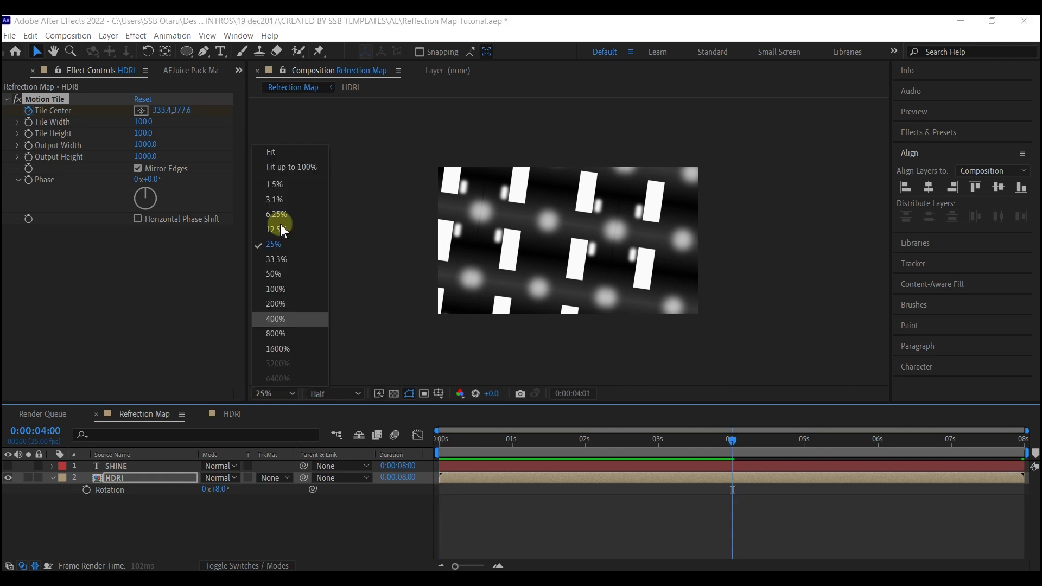
{"action": "left_click", "coordinate": [277, 152]}
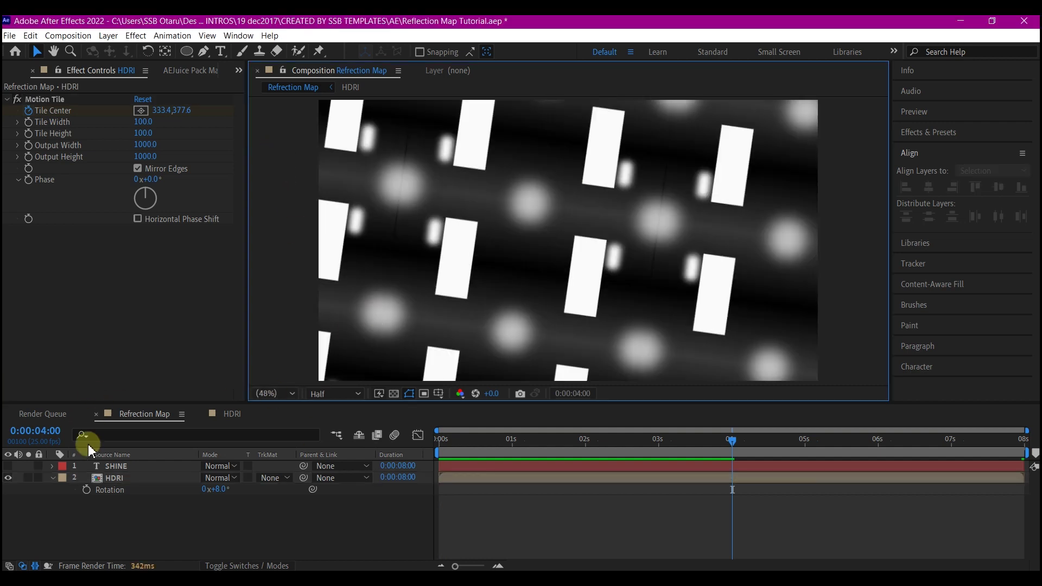
{"action": "left_click", "coordinate": [121, 477]}
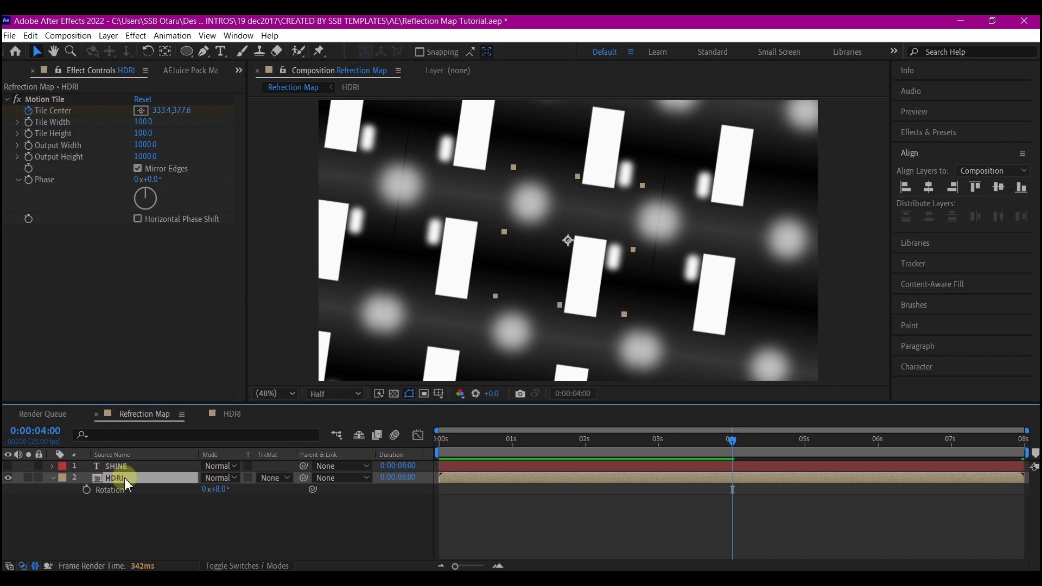
Step: Pre-compose the HDRI layer with all attributes moved into a comp named 'reflection'
{"action": "key", "text": "ctrl+shift+c"}
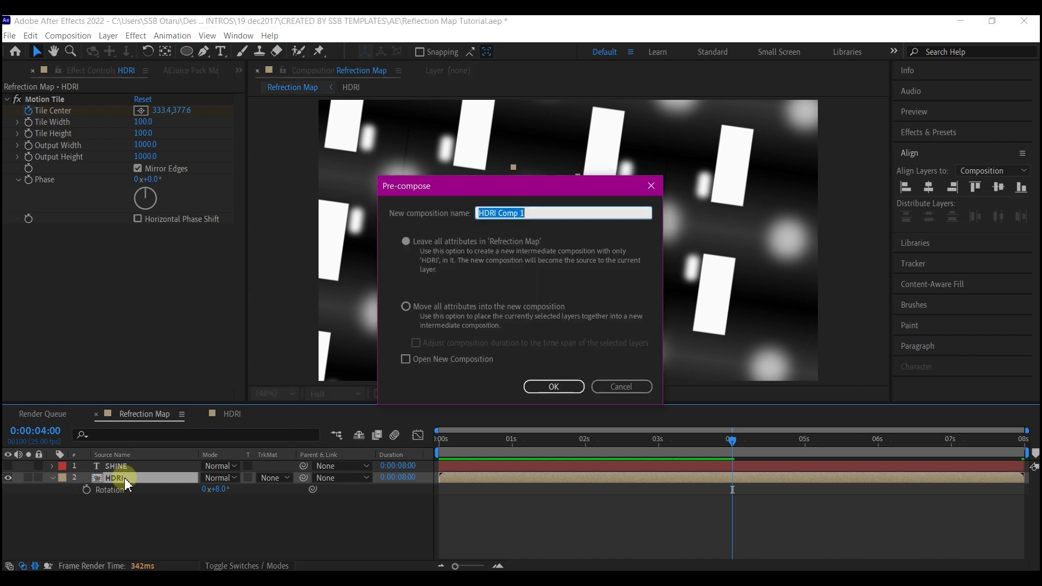
{"action": "left_click", "coordinate": [407, 304]}
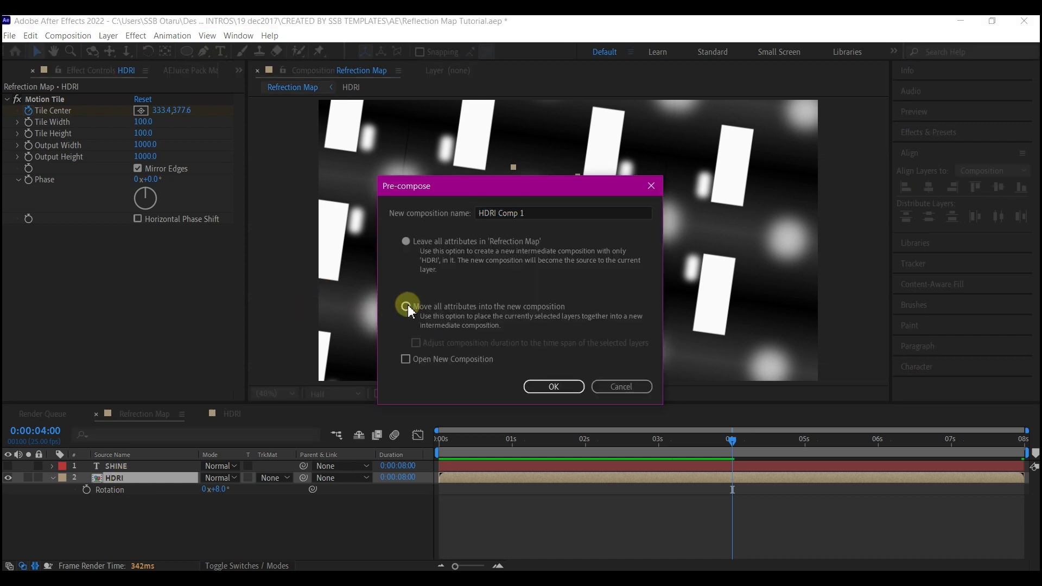
{"action": "left_click", "coordinate": [529, 213]}
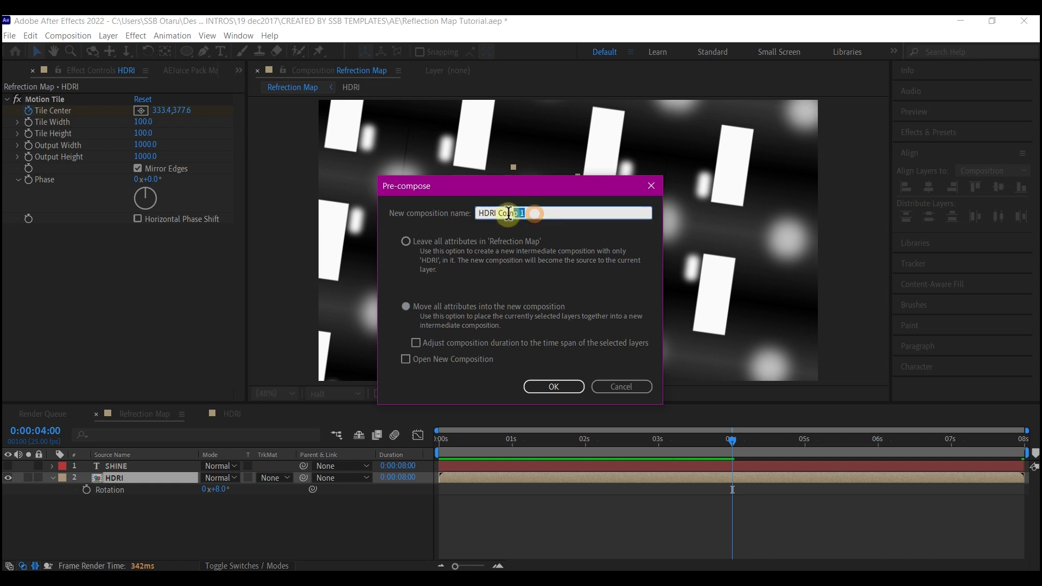
{"action": "type", "text": "reflection"}
{"action": "left_click", "coordinate": [553, 386]}
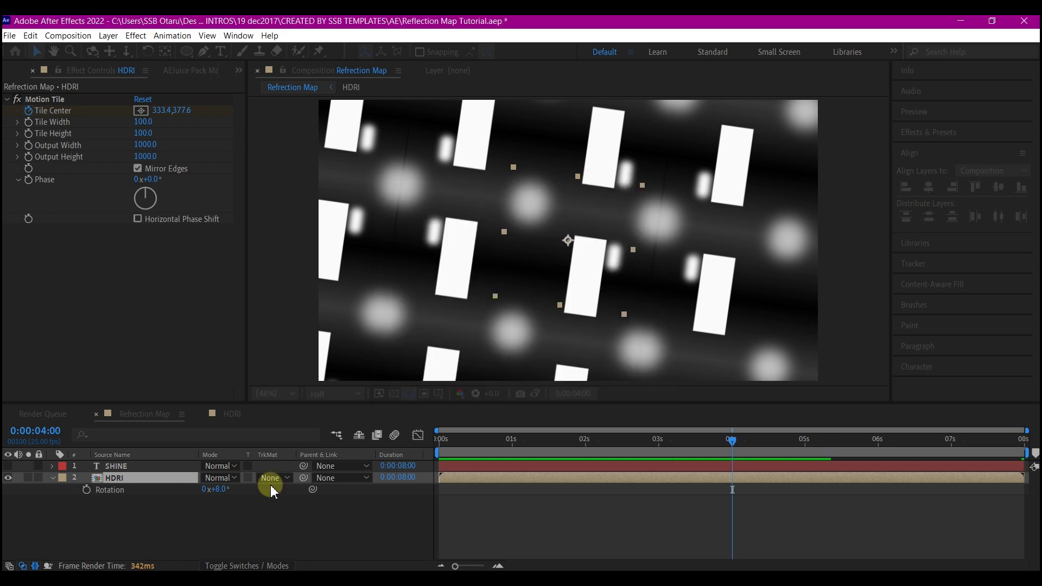
{"action": "left_click", "coordinate": [11, 467]}
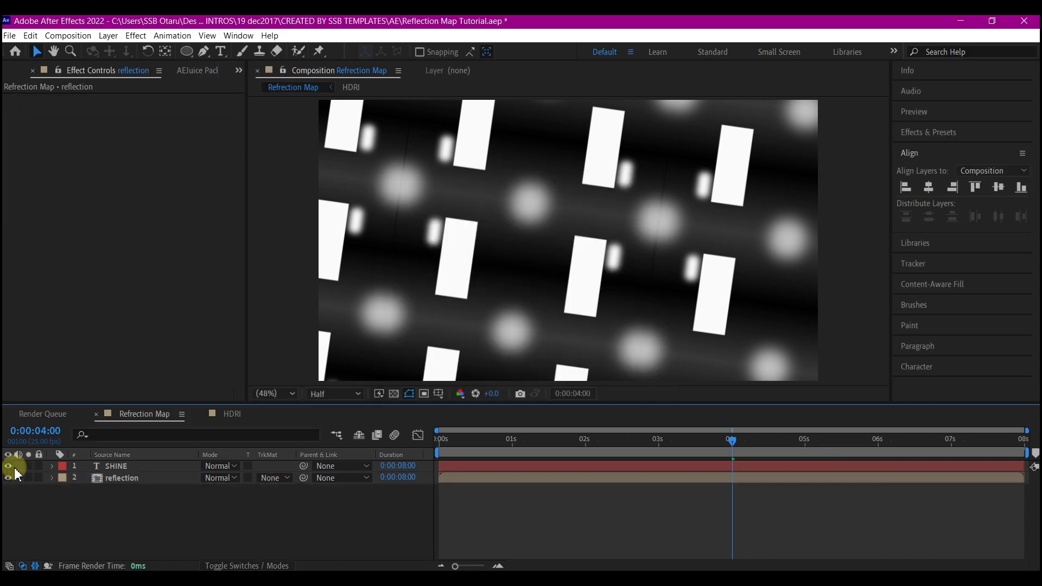
Step: Make the SHINE text layer visible and pre-compose it as 'text'
{"action": "left_click", "coordinate": [133, 468]}
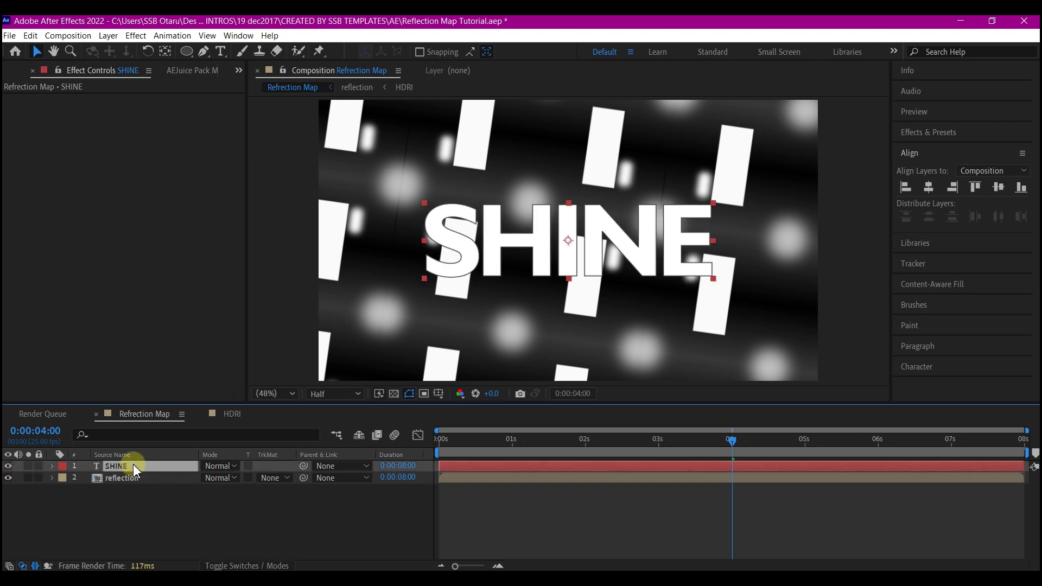
{"action": "key", "text": "ctrl+shift+c"}
{"action": "type", "text": "C"}
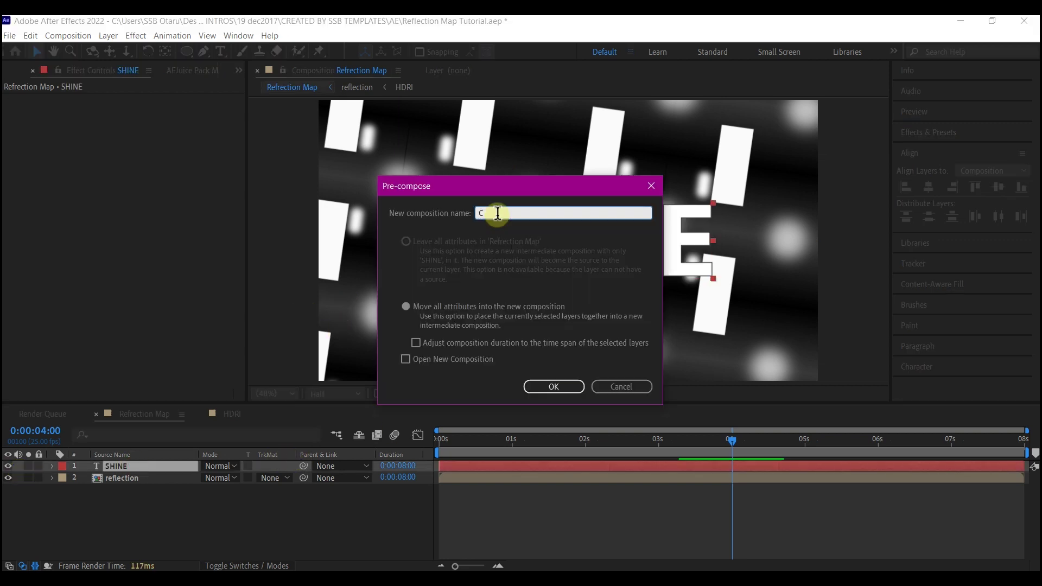
{"action": "left_click_drag", "start_coordinate": [498, 213], "coordinate": [458, 217]}
{"action": "left_click", "coordinate": [546, 384]}
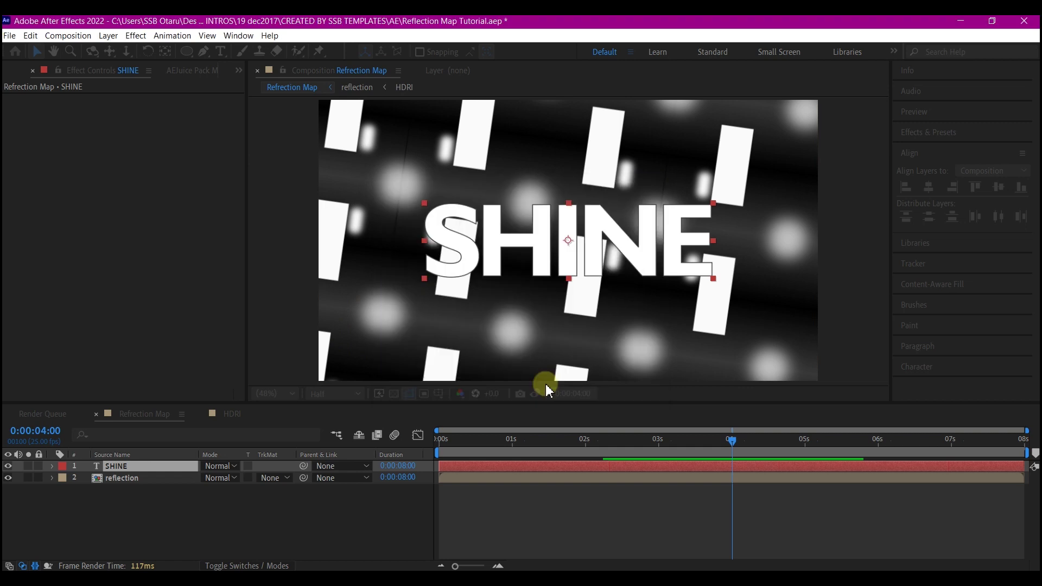
{"action": "left_click", "coordinate": [120, 480]}
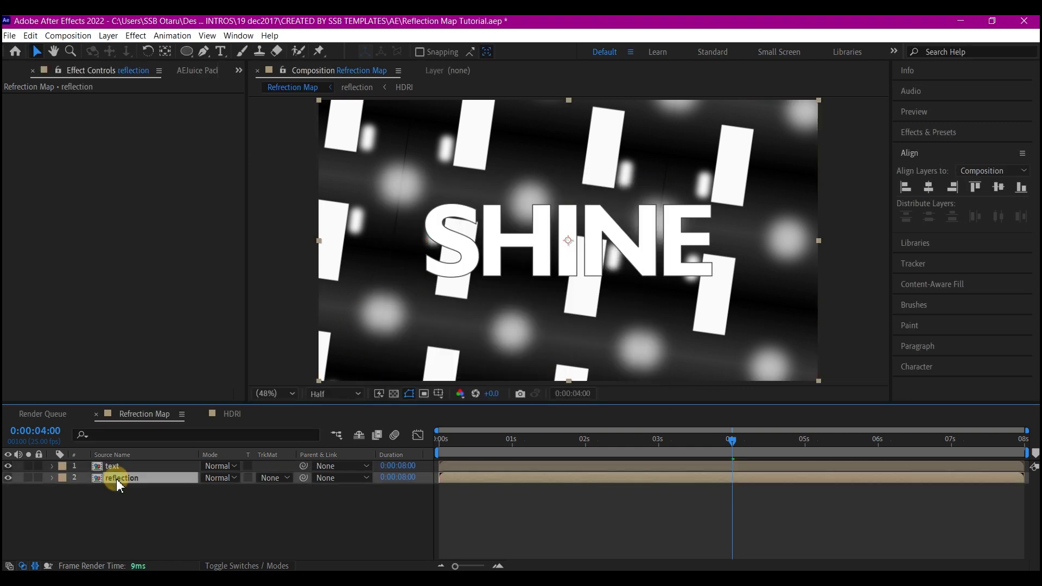
{"action": "mouse_move", "coordinate": [119, 476]}
{"action": "left_mouse_down"}
{"action": "mouse_move", "coordinate": [123, 460]}
{"action": "mouse_move", "coordinate": [133, 478]}
{"action": "left_mouse_up"}
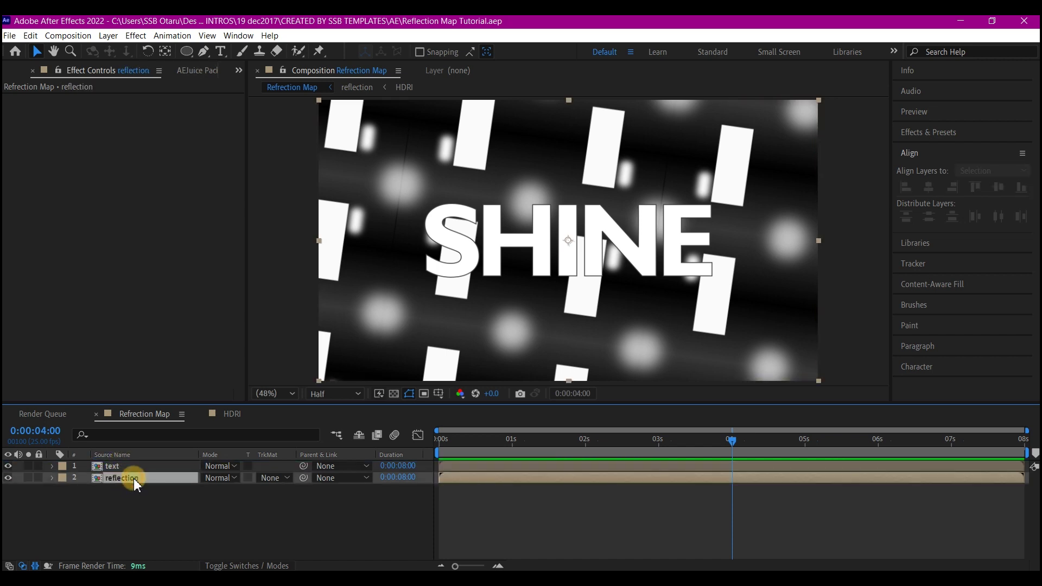
Step: Set the reflection layer's track matte to the text layer's alpha
{"action": "left_click", "coordinate": [272, 478]}
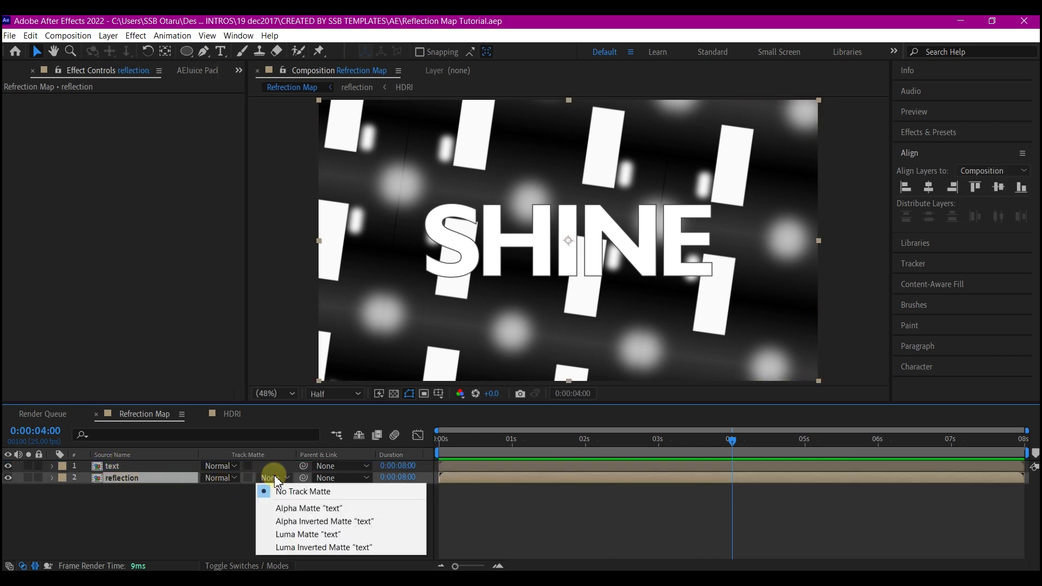
{"action": "left_click", "coordinate": [305, 509]}
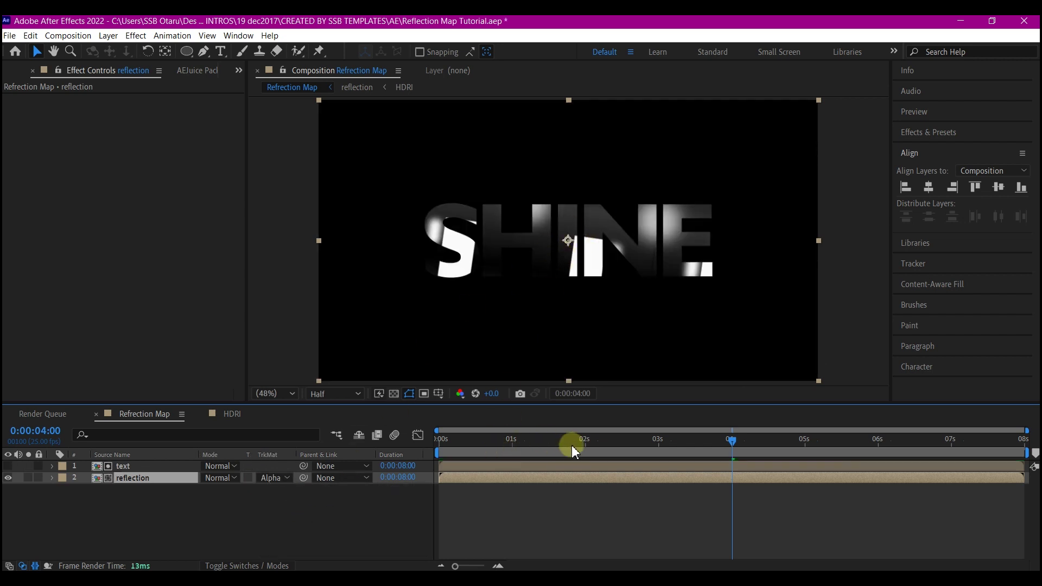
{"action": "left_click_drag", "start_coordinate": [573, 449], "coordinate": [612, 450]}
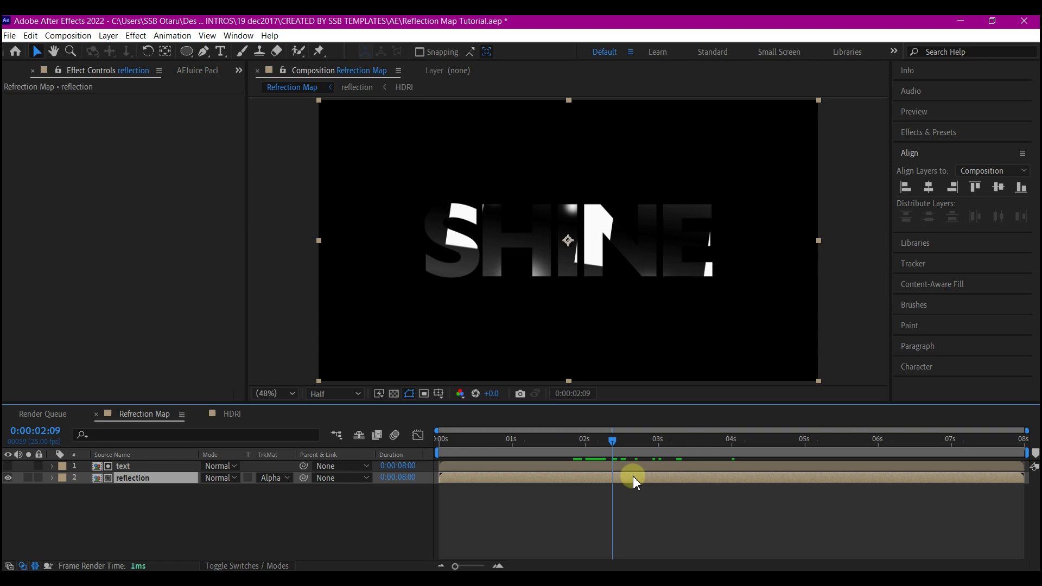
Step: Apply CC Blobbylize with Blob Layer 'text', Softness 15 and Cut Away 50
{"action": "key", "text": "ctrl+space"}
{"action": "type", "text": "cc b"}
{"action": "left_click", "coordinate": [600, 497]}
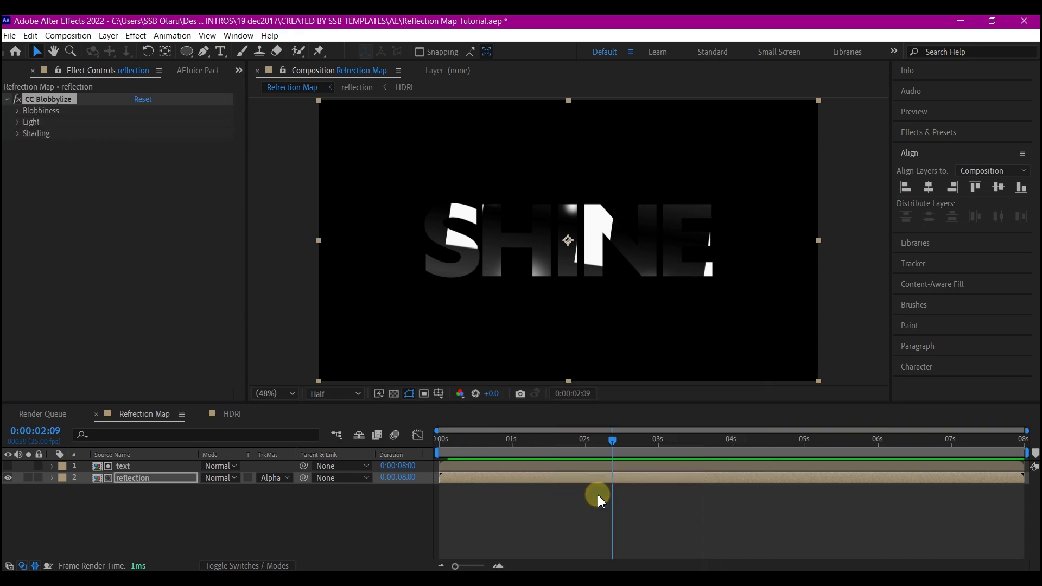
{"action": "left_click", "coordinate": [18, 110]}
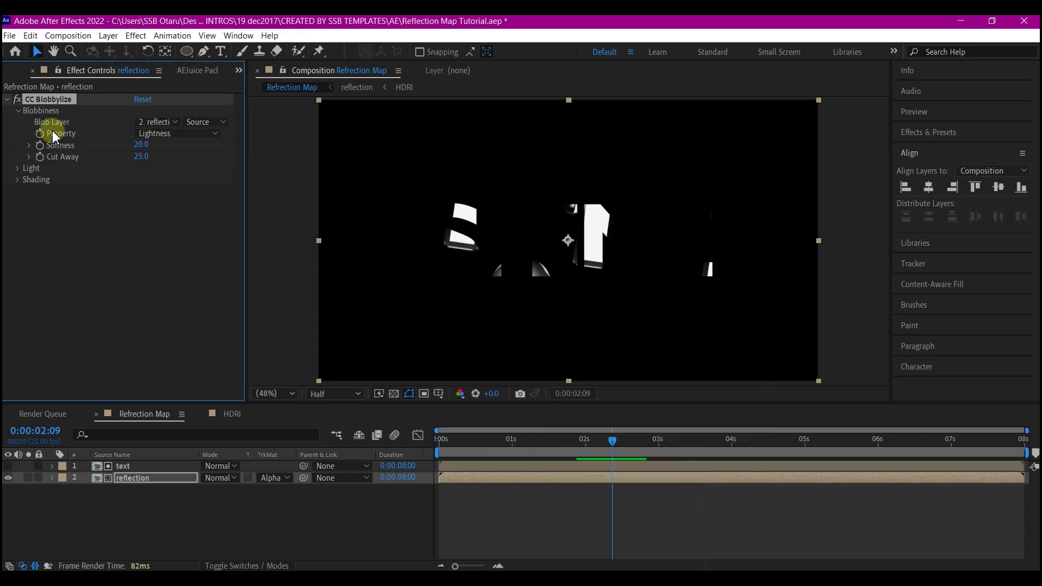
{"action": "left_click", "coordinate": [159, 122]}
{"action": "left_click", "coordinate": [171, 152]}
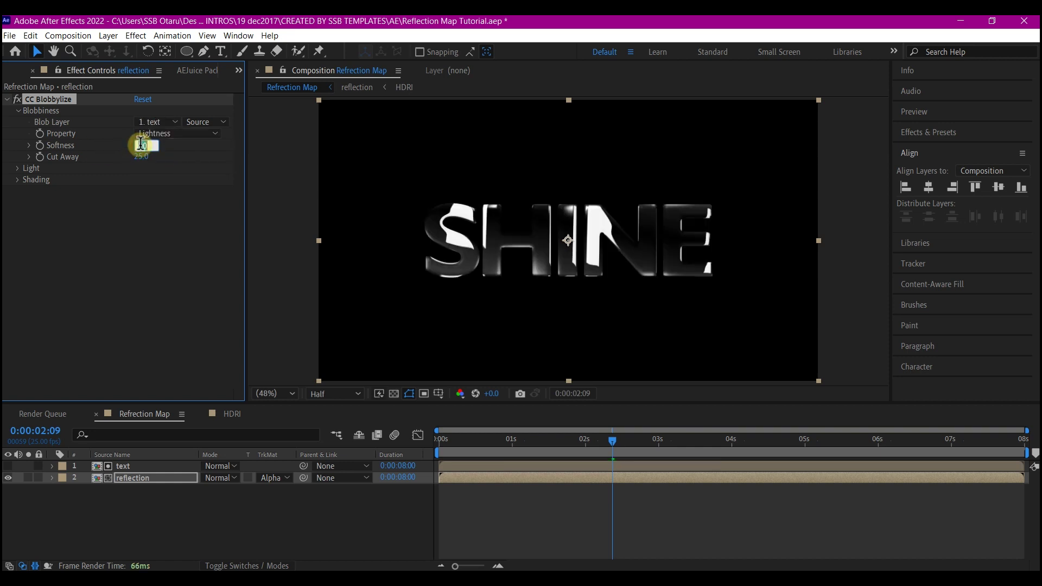
{"action": "left_click_drag", "start_coordinate": [142, 151], "coordinate": [138, 151]}
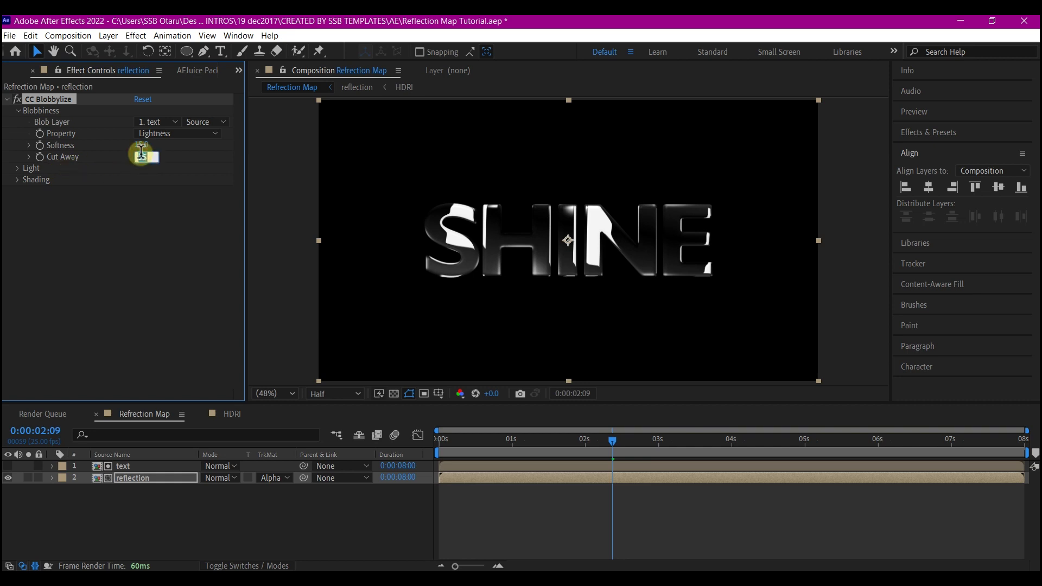
{"action": "left_click", "coordinate": [571, 405]}
{"action": "left_click", "coordinate": [668, 478]}
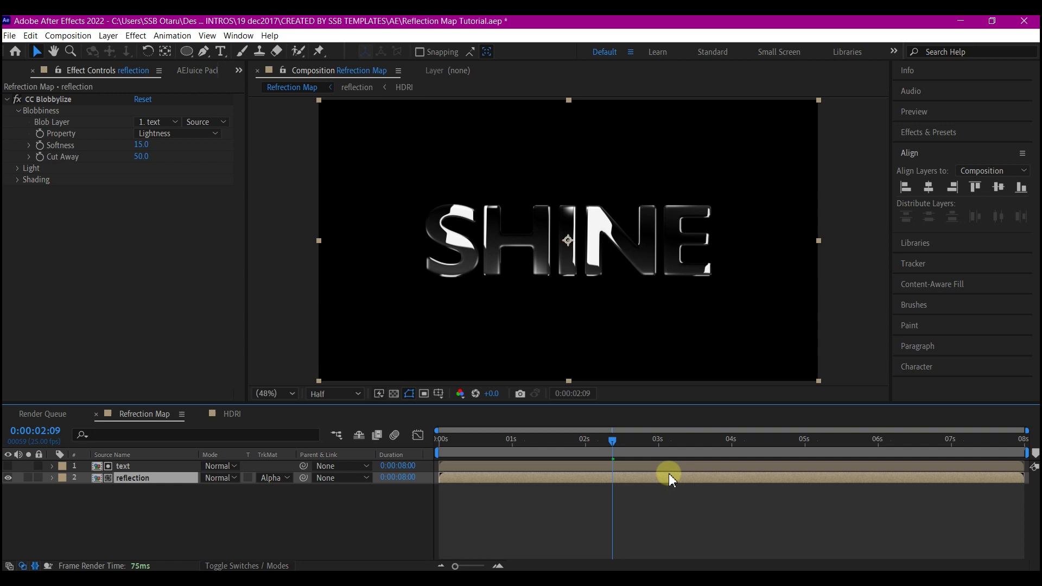
Step: Apply CC Glass to reflection with Bump Map 'text', Softness 18, Height 6, Displacement 8
{"action": "key", "text": "ctrl+space"}
{"action": "type", "text": "cc g"}
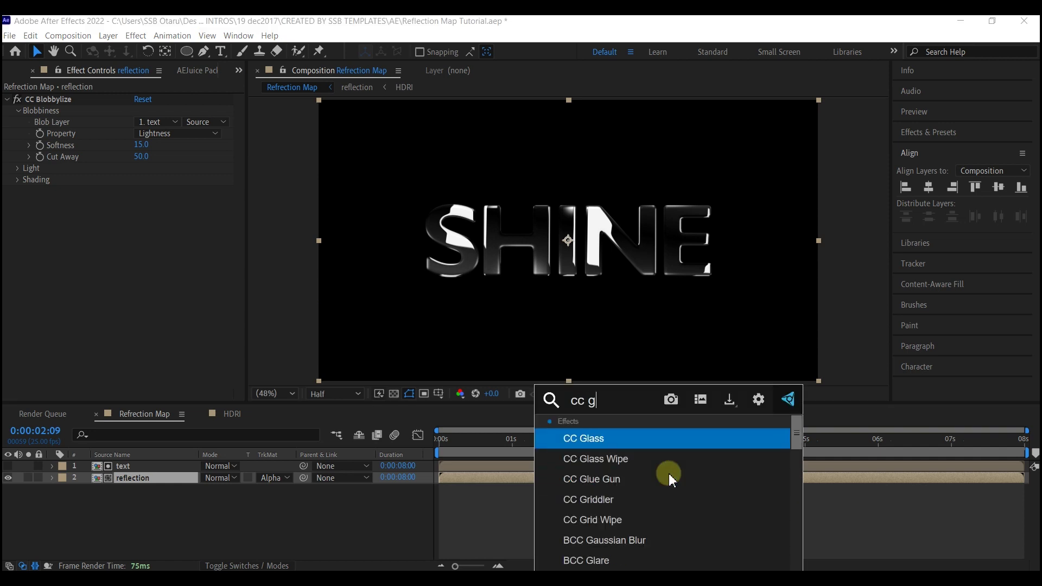
{"action": "type", "text": "lass"}
{"action": "left_click", "coordinate": [602, 437]}
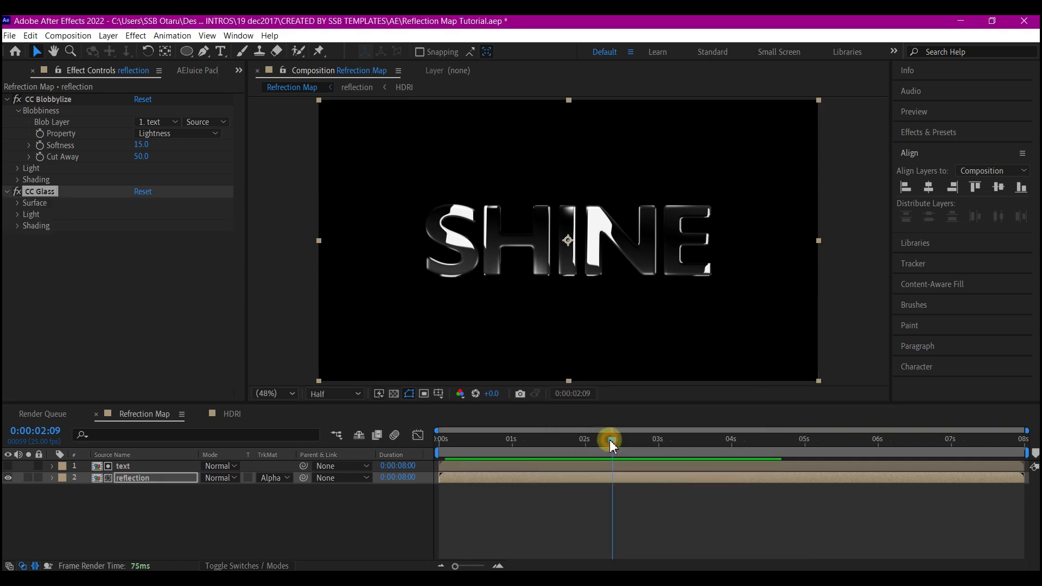
{"action": "left_click", "coordinate": [18, 203]}
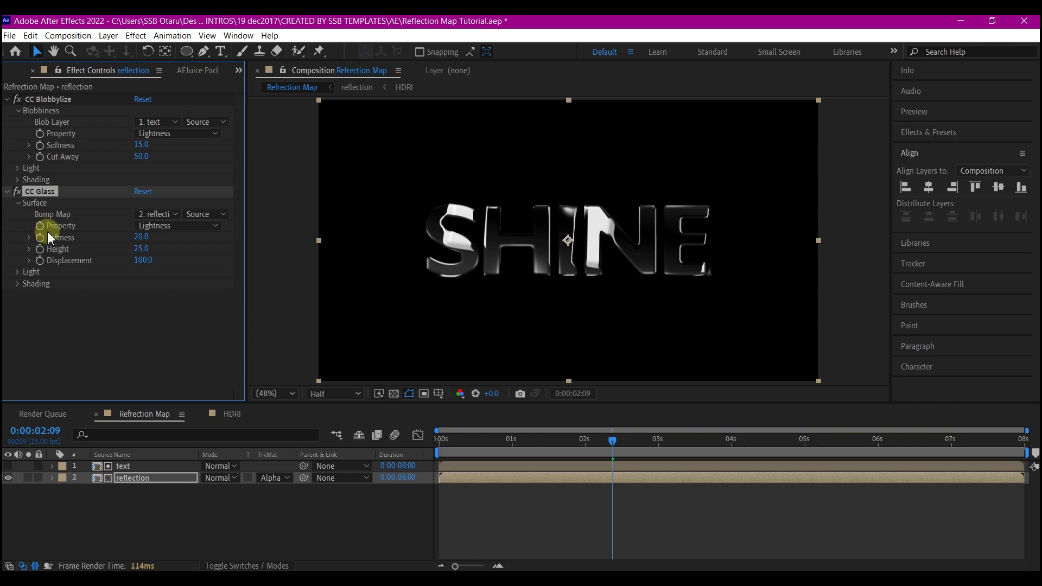
{"action": "left_click", "coordinate": [156, 215]}
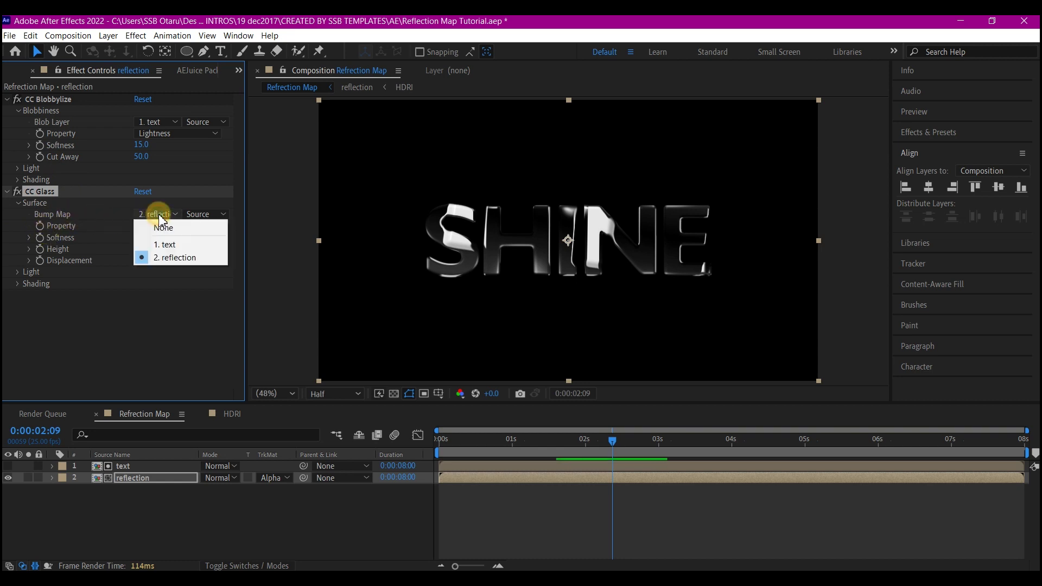
{"action": "left_click", "coordinate": [166, 247]}
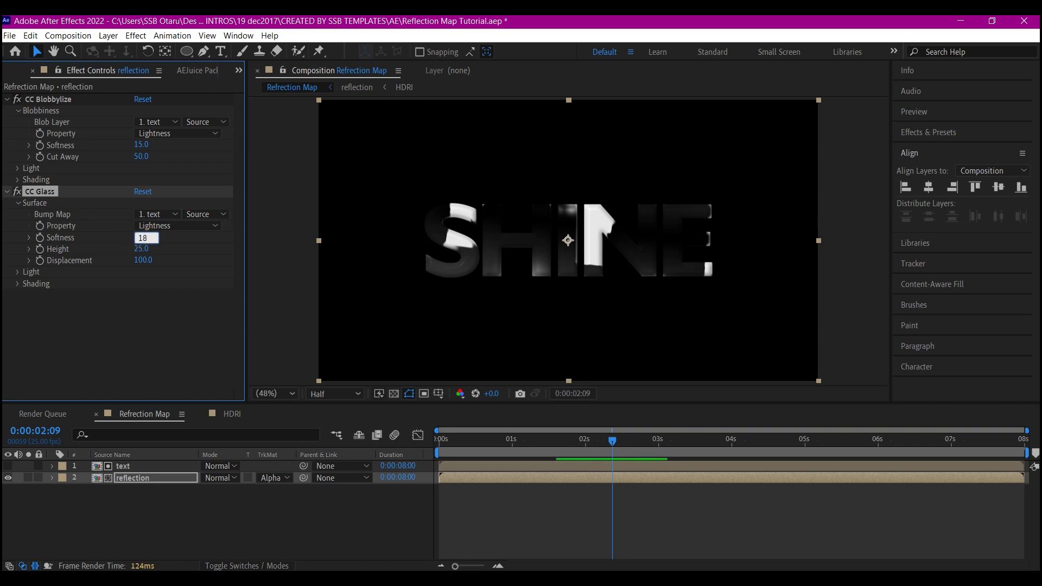
{"action": "type", "text": "18"}
{"action": "key", "text": "Return"}
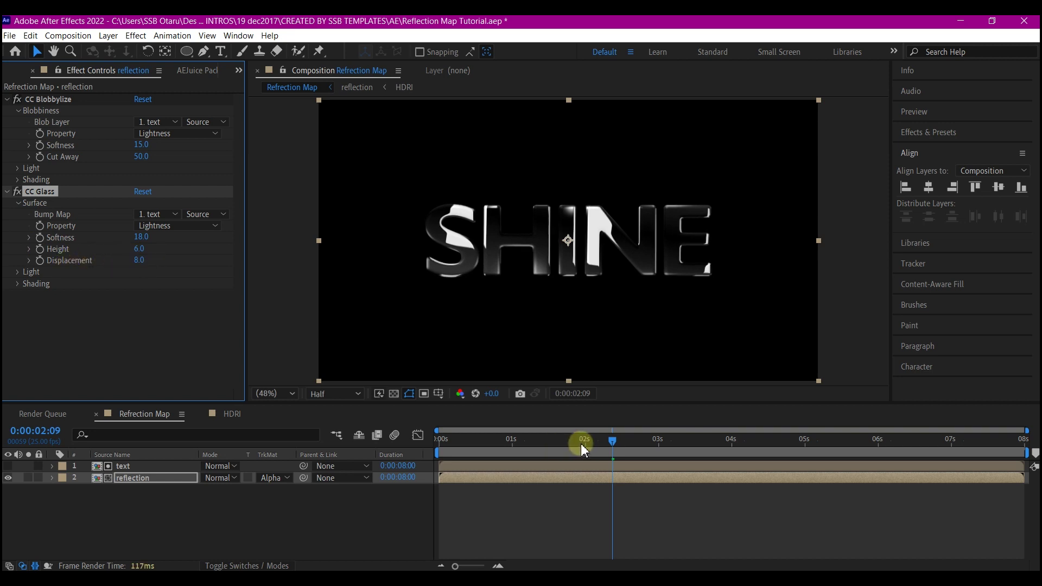
{"action": "left_click_drag", "start_coordinate": [569, 442], "coordinate": [684, 421]}
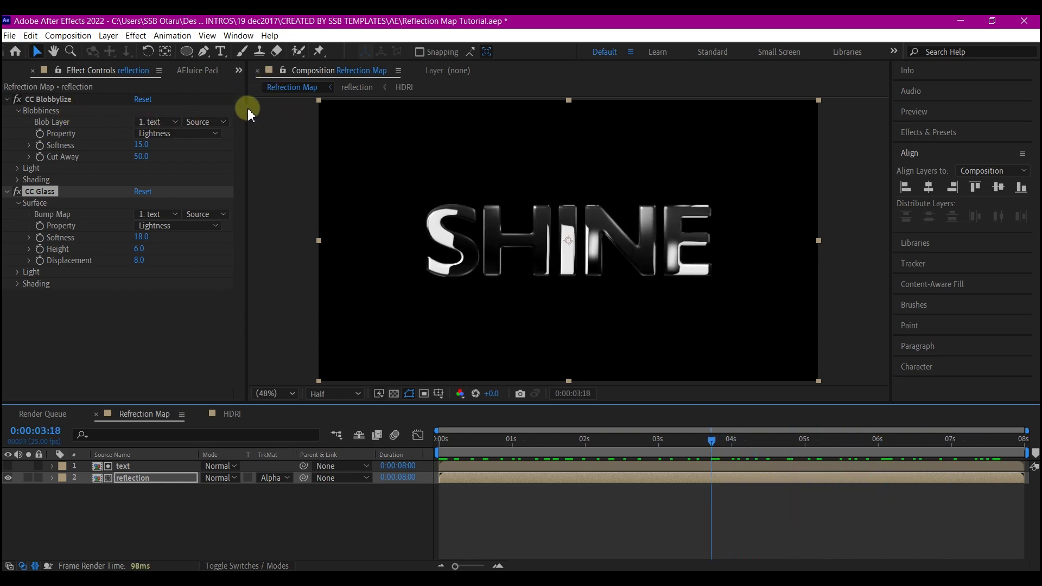
Step: Duplicate the text composition in the Project panel and open the new 'text 2' comp
{"action": "left_click", "coordinate": [239, 70]}
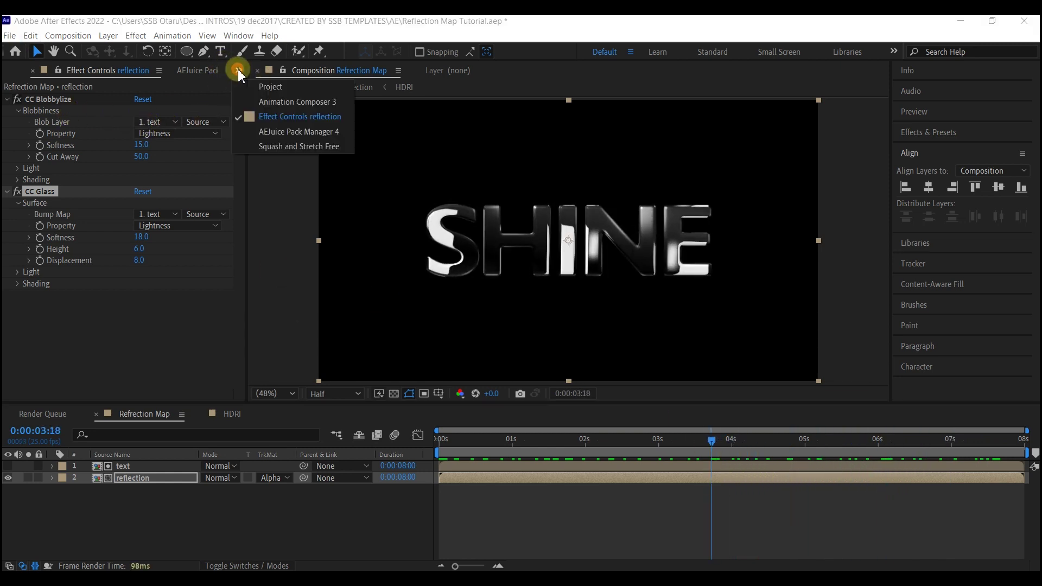
{"action": "left_click", "coordinate": [266, 87]}
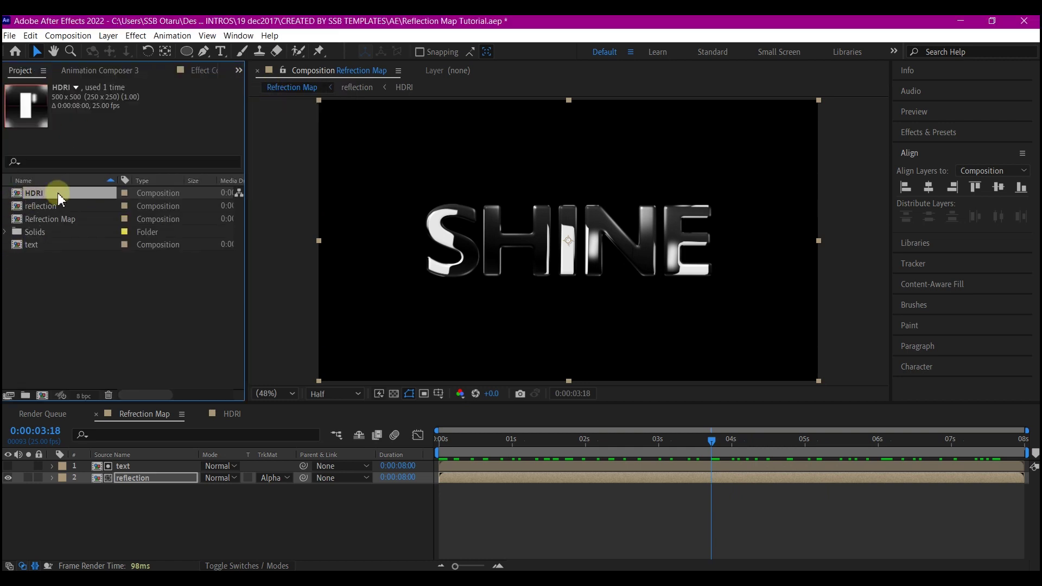
{"action": "left_click", "coordinate": [33, 247]}
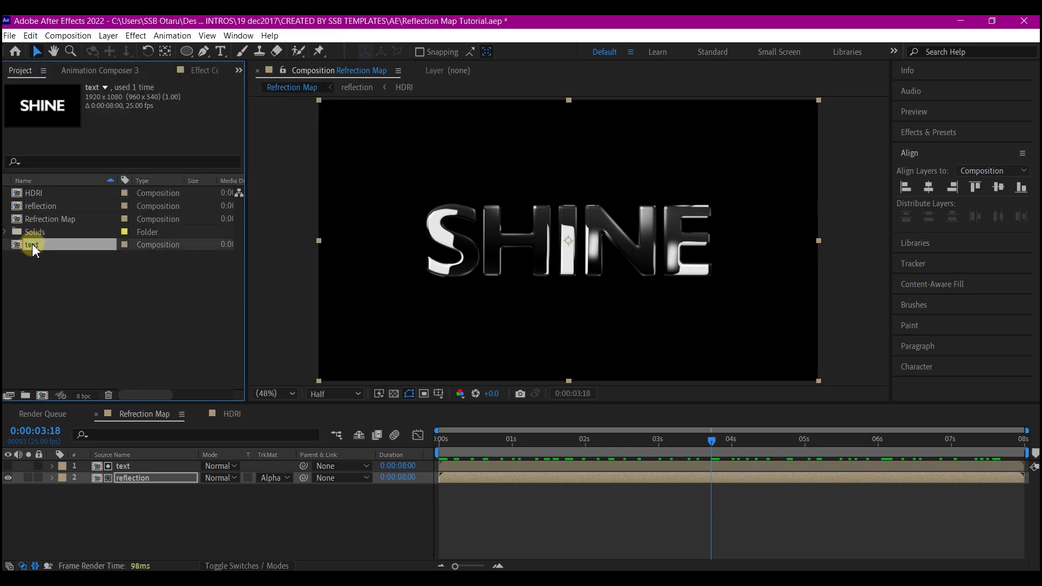
{"action": "key", "text": "ctrl+d"}
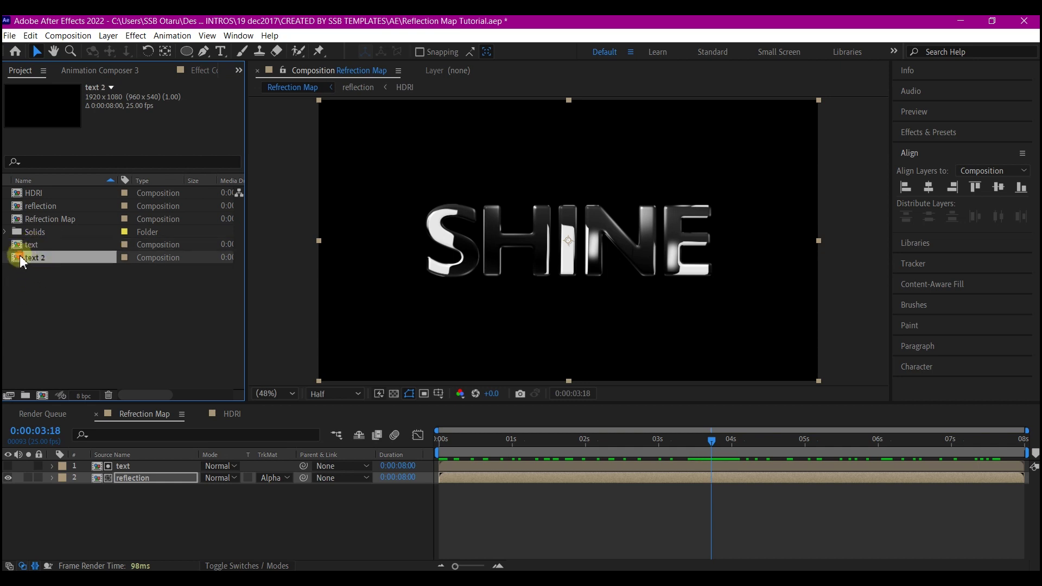
{"action": "double_click", "coordinate": [21, 256]}
Step: Set the SHINE layer's fill to none in the Character panel, leaving only the stroke
{"action": "left_click", "coordinate": [48, 430]}
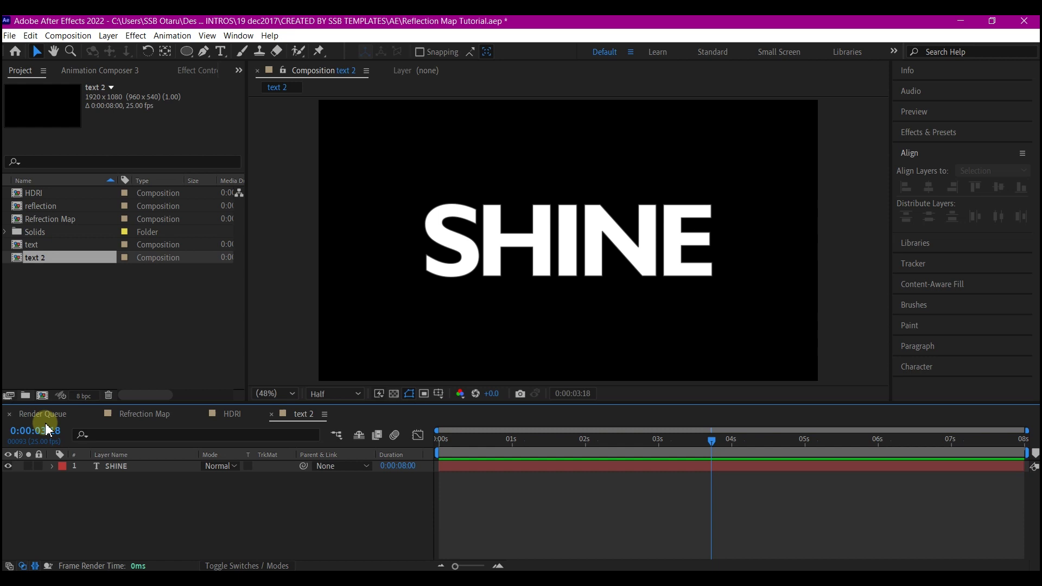
{"action": "left_click", "coordinate": [116, 466]}
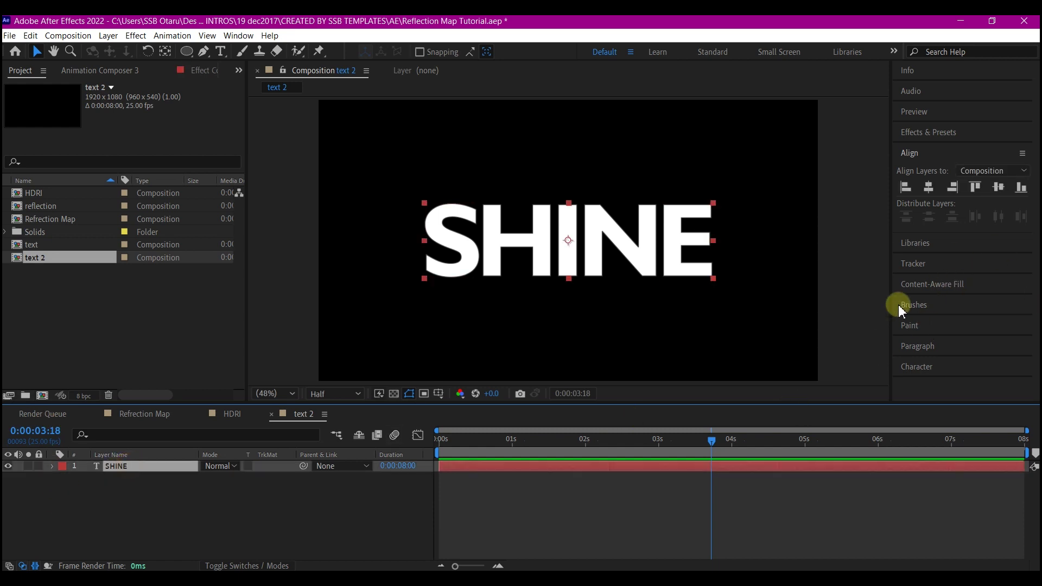
{"action": "left_click", "coordinate": [931, 367]}
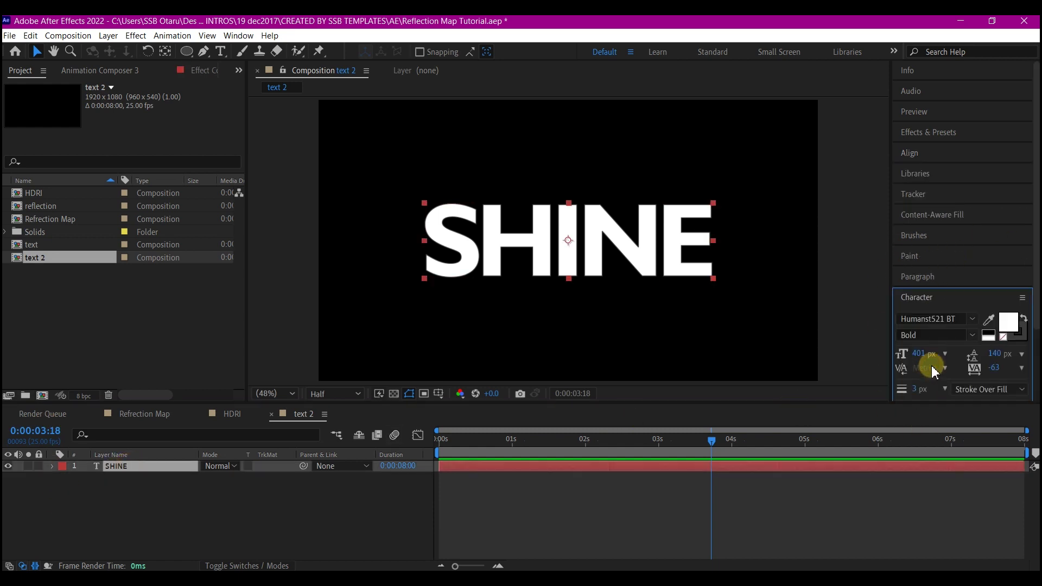
{"action": "left_click", "coordinate": [1010, 325]}
{"action": "left_click", "coordinate": [944, 305]}
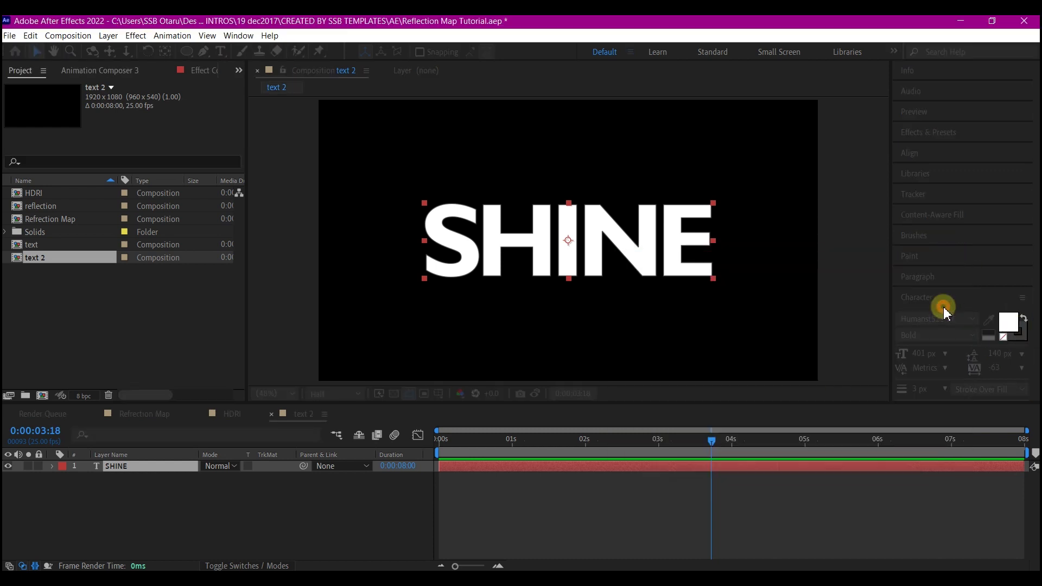
{"action": "left_click", "coordinate": [997, 354]}
{"action": "left_click", "coordinate": [1003, 337]}
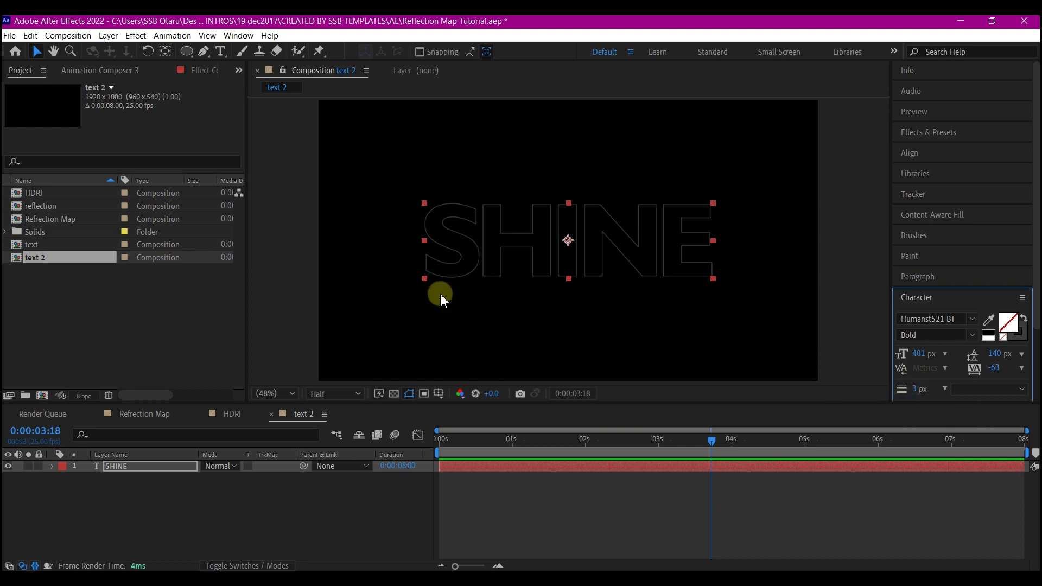
{"action": "left_click", "coordinate": [140, 480]}
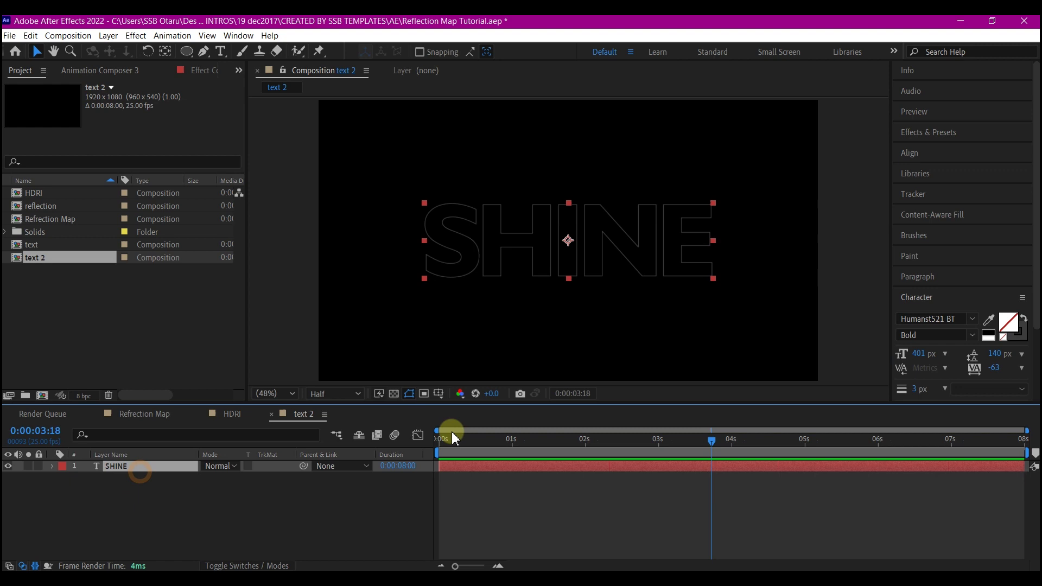
Step: Add the 'text 2' comp to Refrection Map as its top layer
{"action": "left_click", "coordinate": [144, 416]}
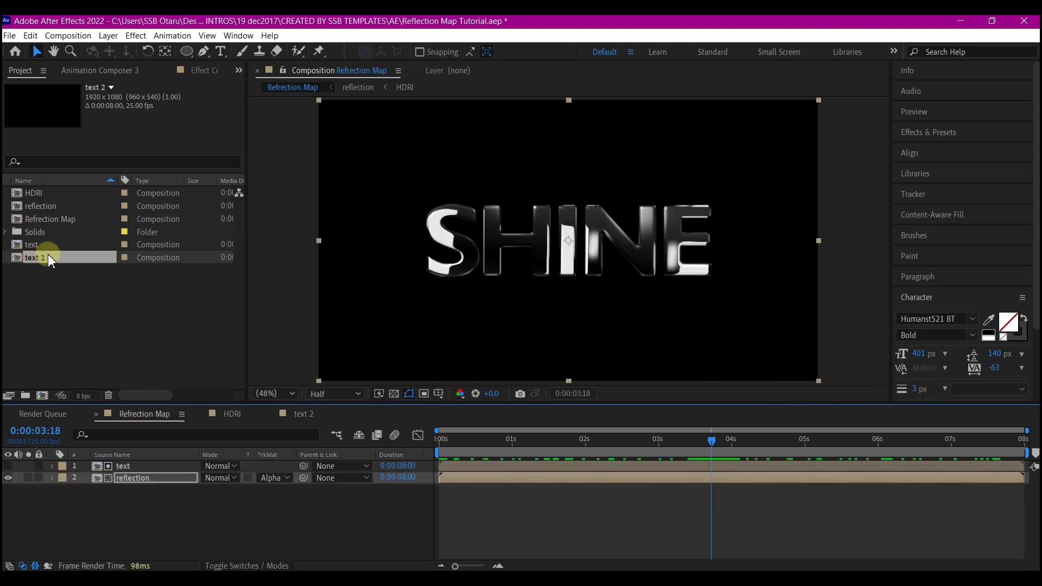
{"action": "left_click_drag", "start_coordinate": [48, 257], "coordinate": [115, 465]}
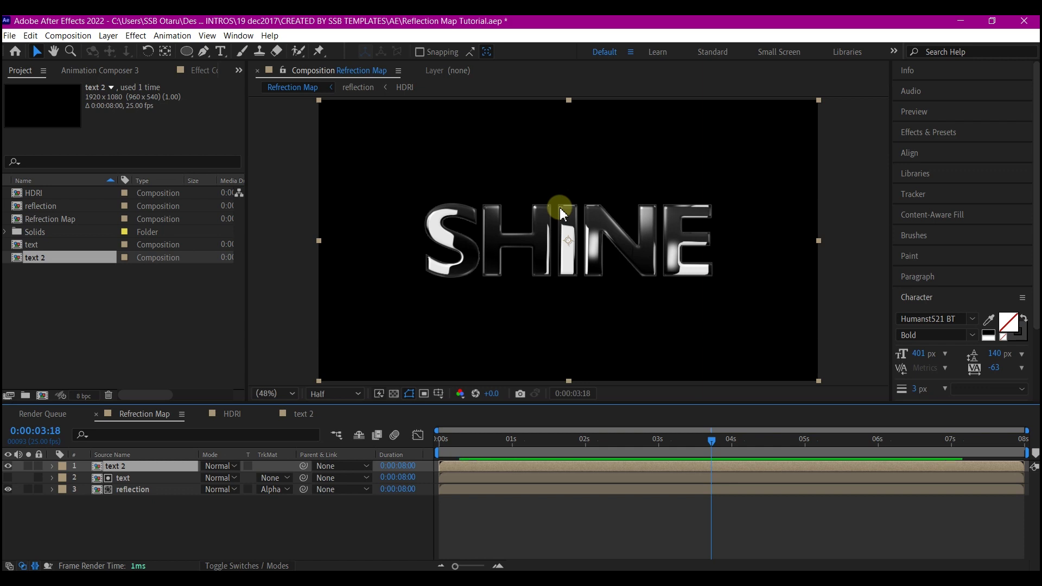
Step: Play a preview of the Refrection Map composition
{"action": "key", "text": "space"}
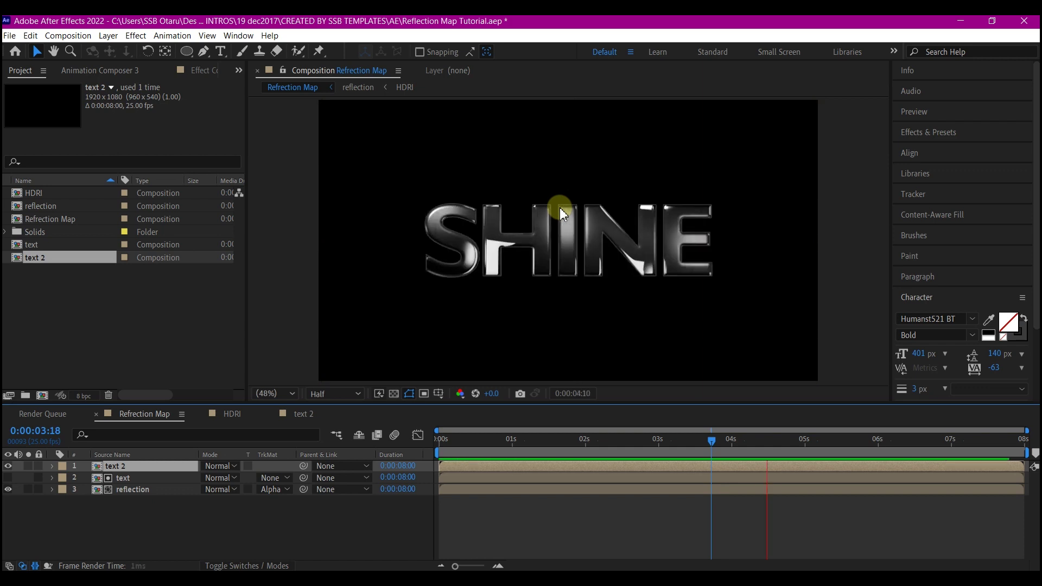